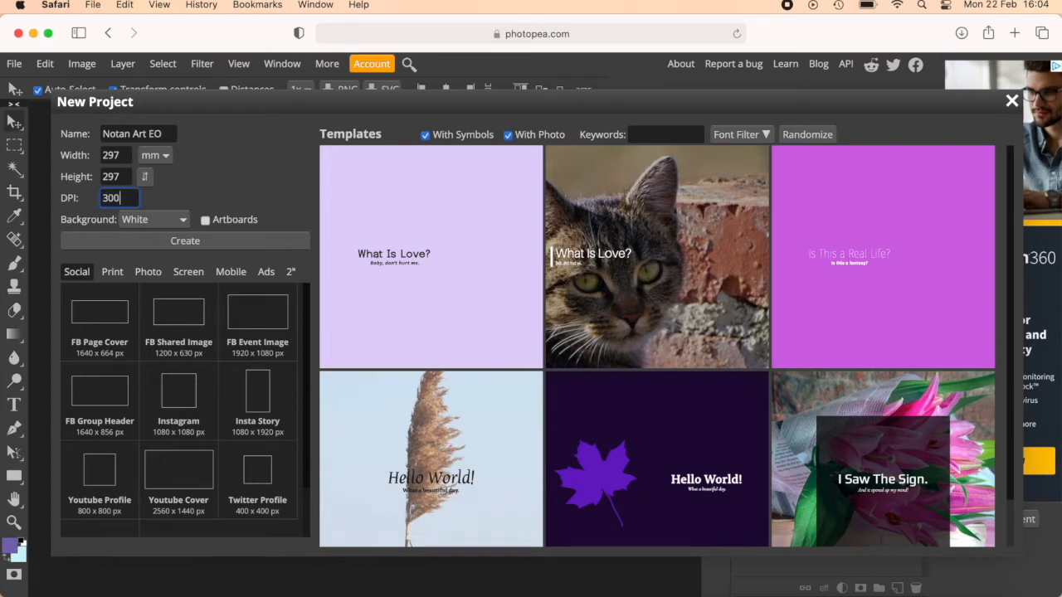
Create the Notan Art EO project at 297 × 297 mm, 300 DPI, with a white background.
click(250, 245)
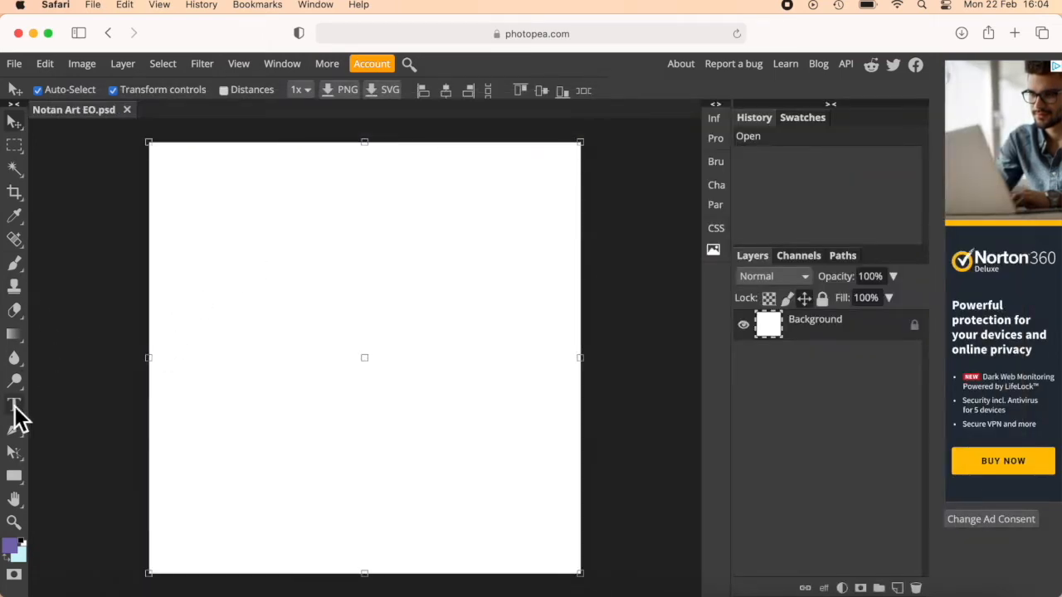
Place a black-filled 1700 × 1700 rectangle, drawn from its center, in the middle of the canvas.
click(14, 479)
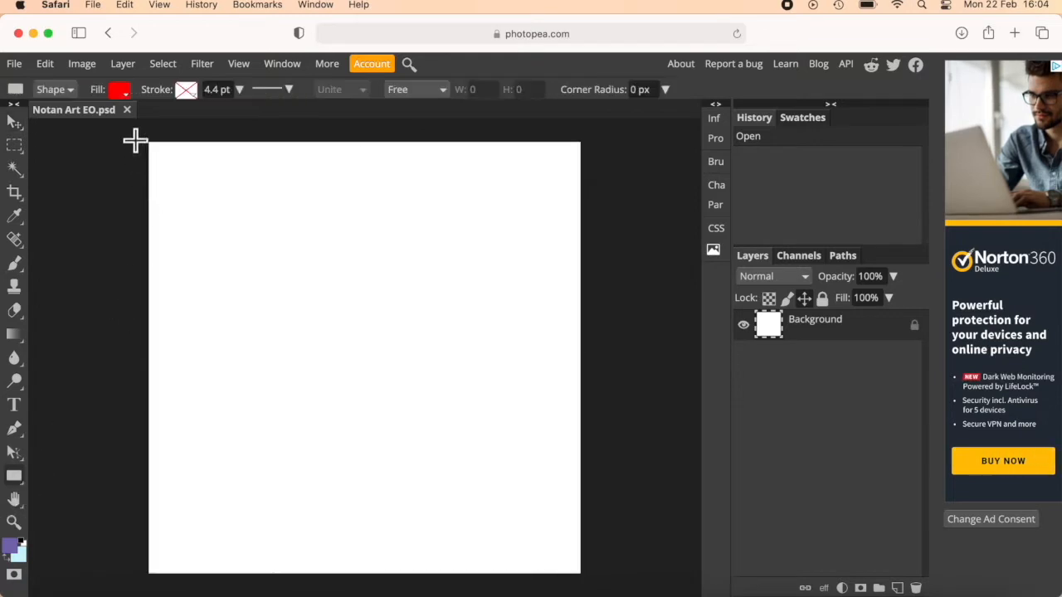
click(120, 93)
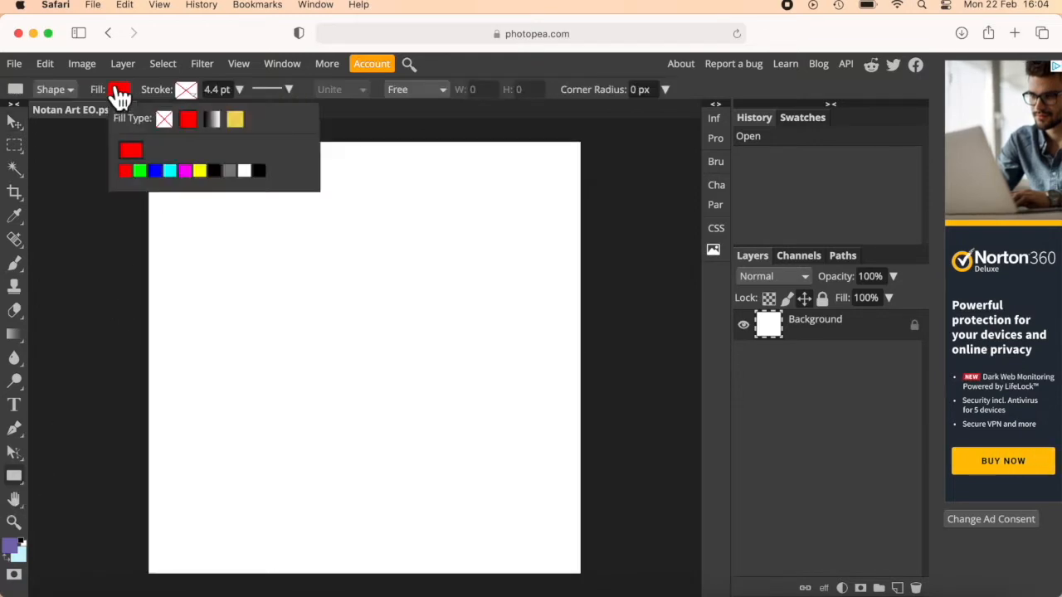
click(258, 172)
click(370, 357)
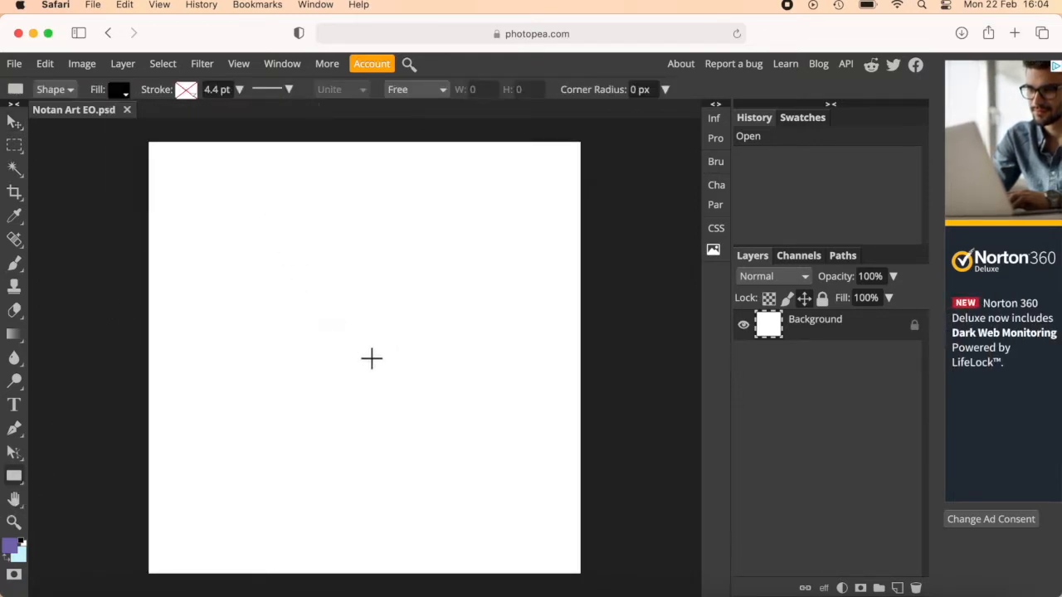
drag(183, 213, 155, 220)
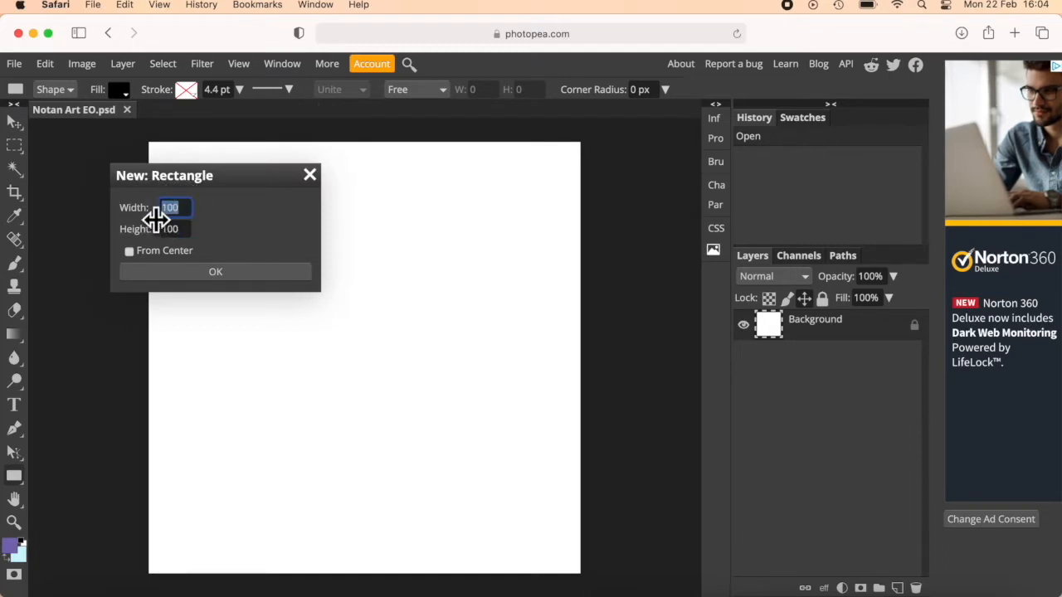
text(1700)
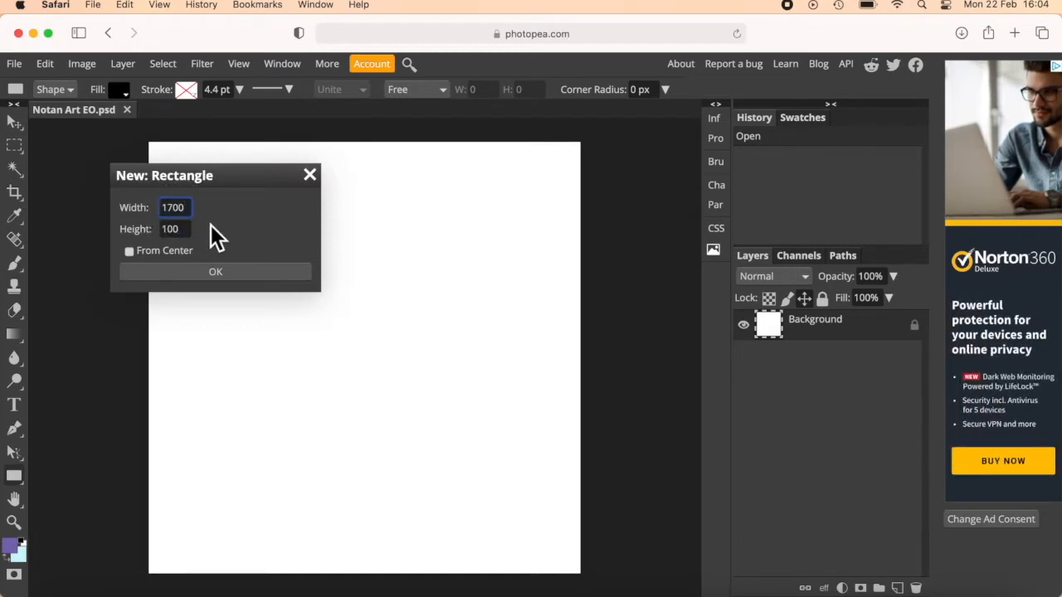
drag(191, 229, 135, 230)
text(17)
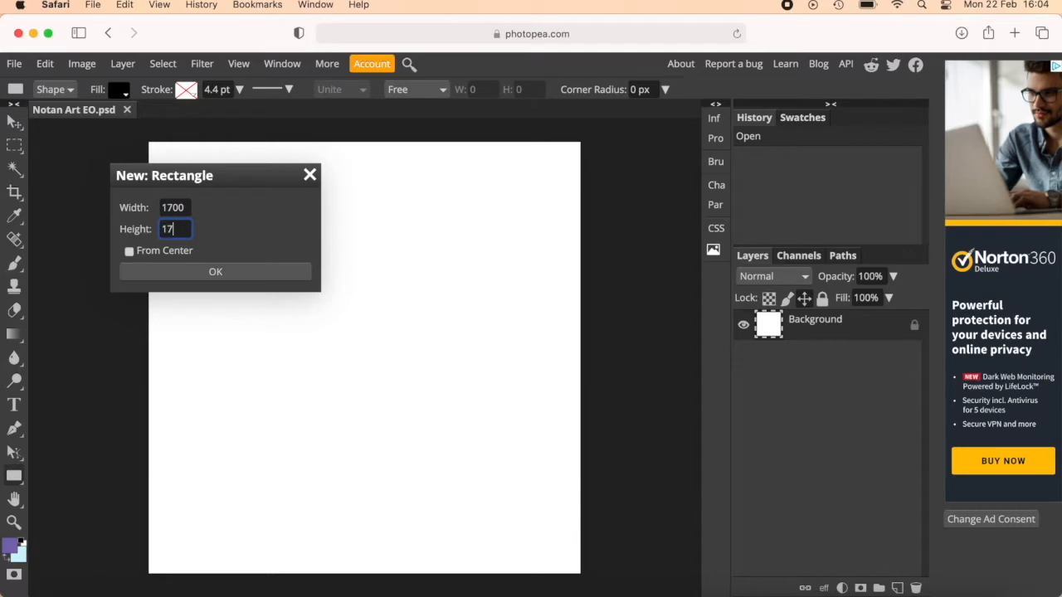
click(156, 254)
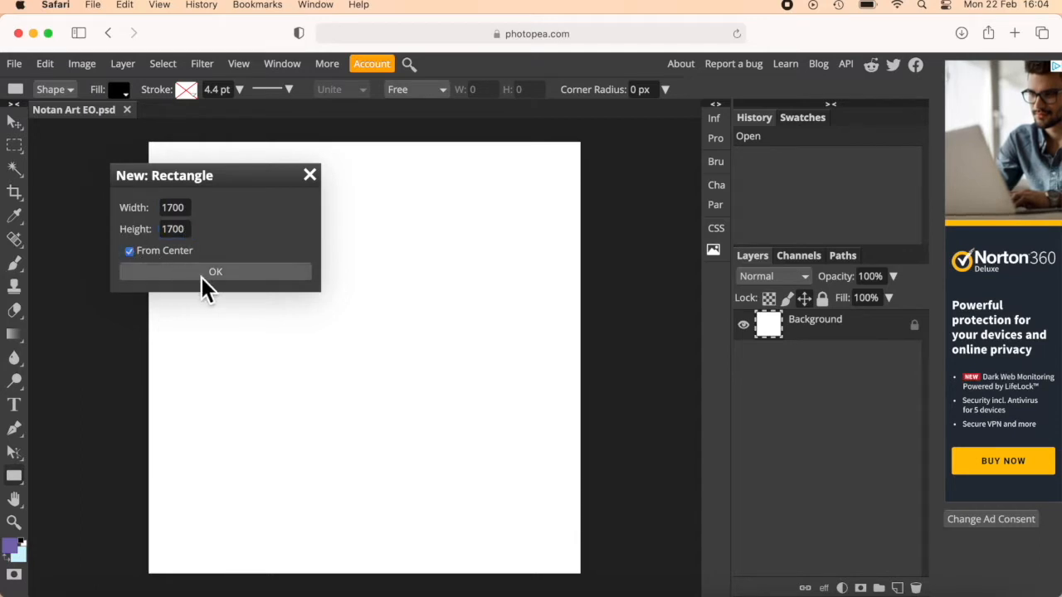
click(200, 276)
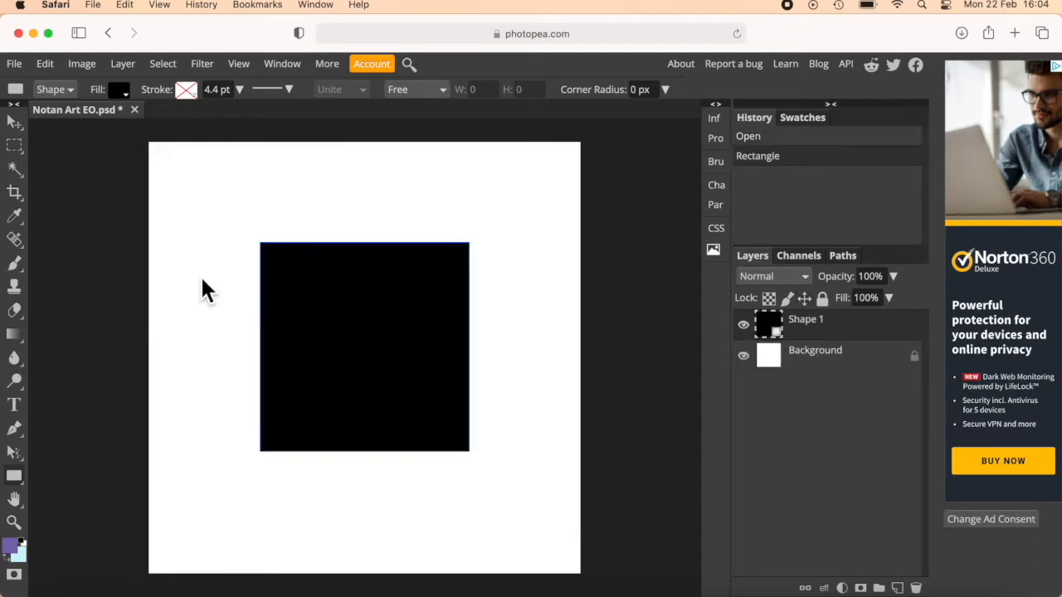
Rasterize the black square's layer and move the square down slightly to the exact center of the canvas.
click(122, 70)
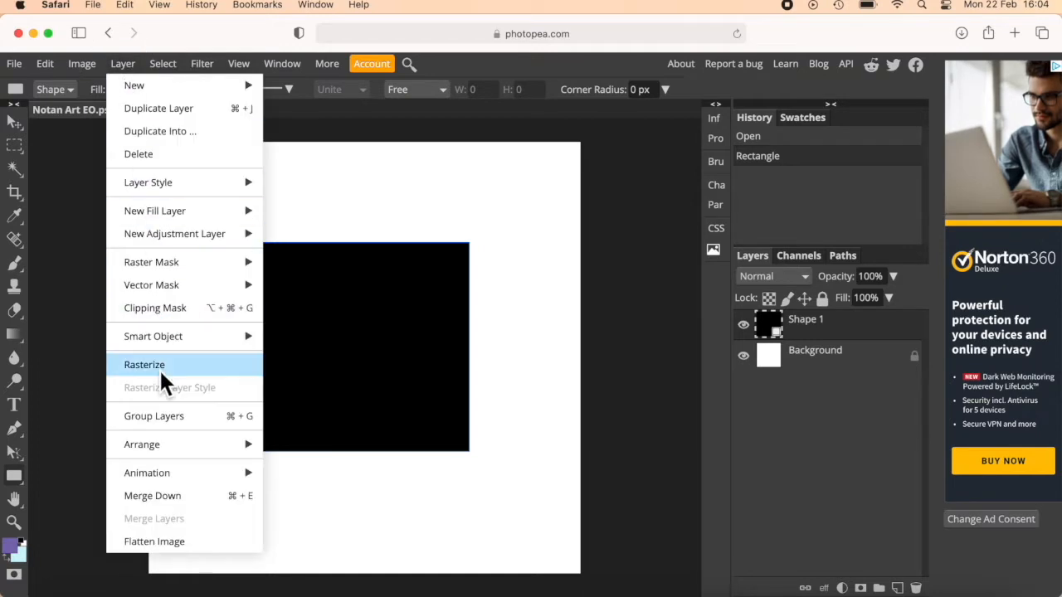
click(160, 368)
click(14, 122)
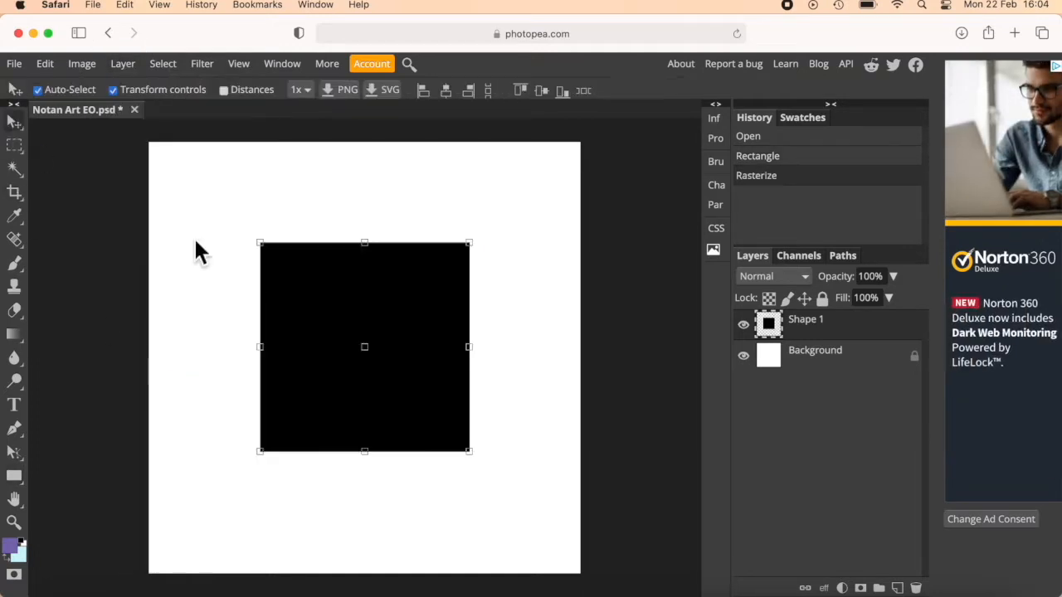
mouse_move(339, 350)
mouse_down()
mouse_move(380, 331)
mouse_move(307, 344)
mouse_move(337, 360)
mouse_up()
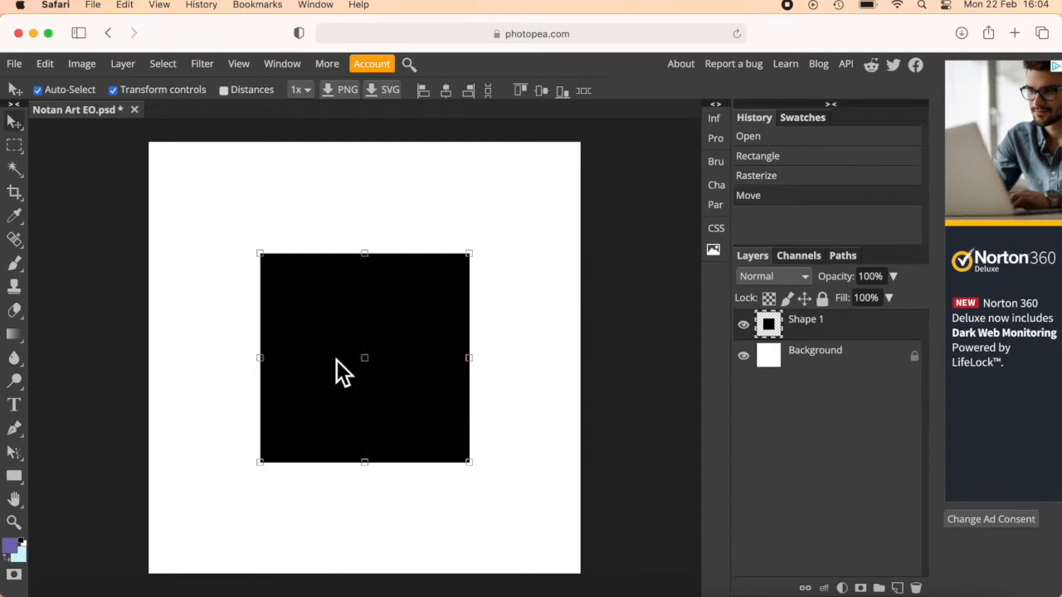
With the Pen tool in Path mode, draw a closed, curvy leaf-like path with sharp inner corners overlapping the square's left edge.
click(20, 430)
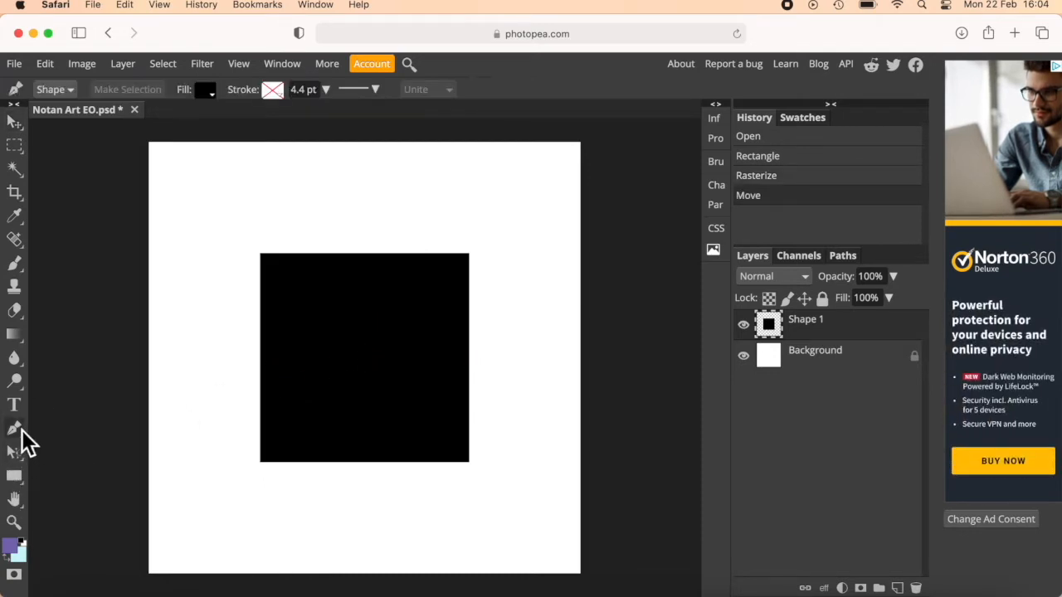
click(52, 93)
click(62, 74)
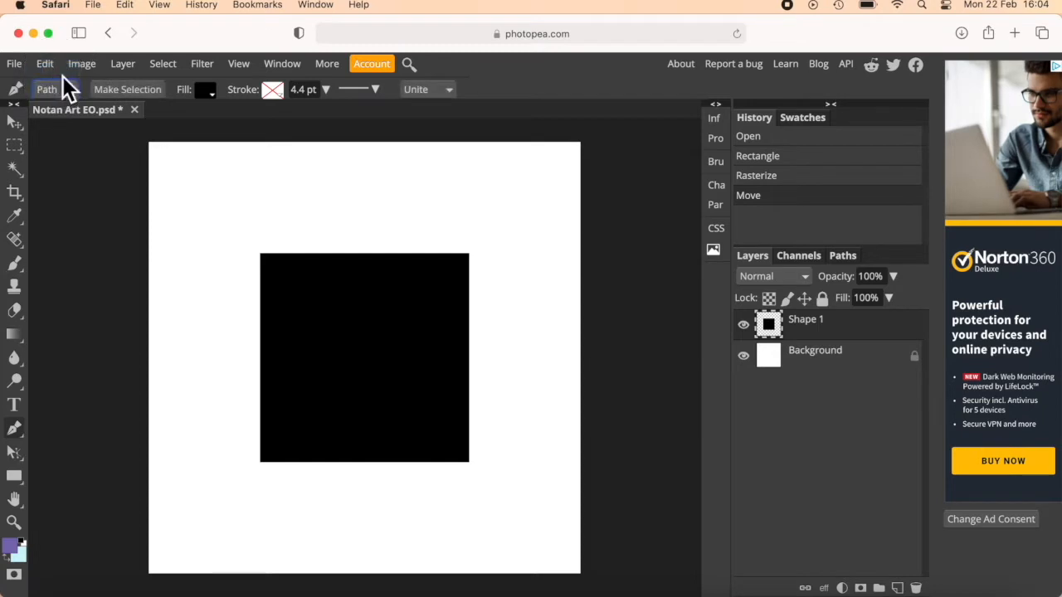
click(252, 408)
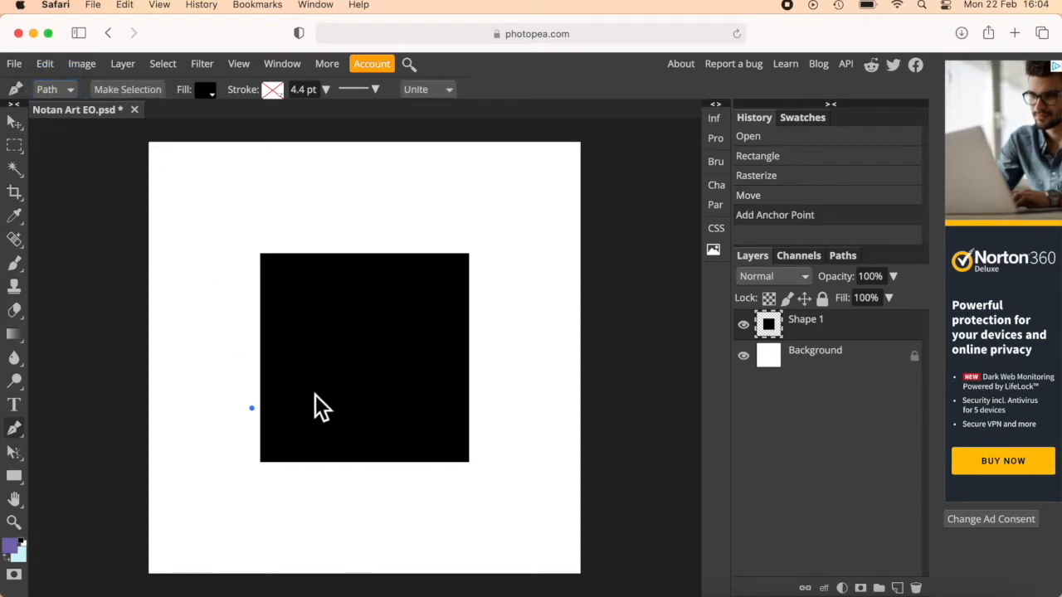
drag(305, 388, 305, 326)
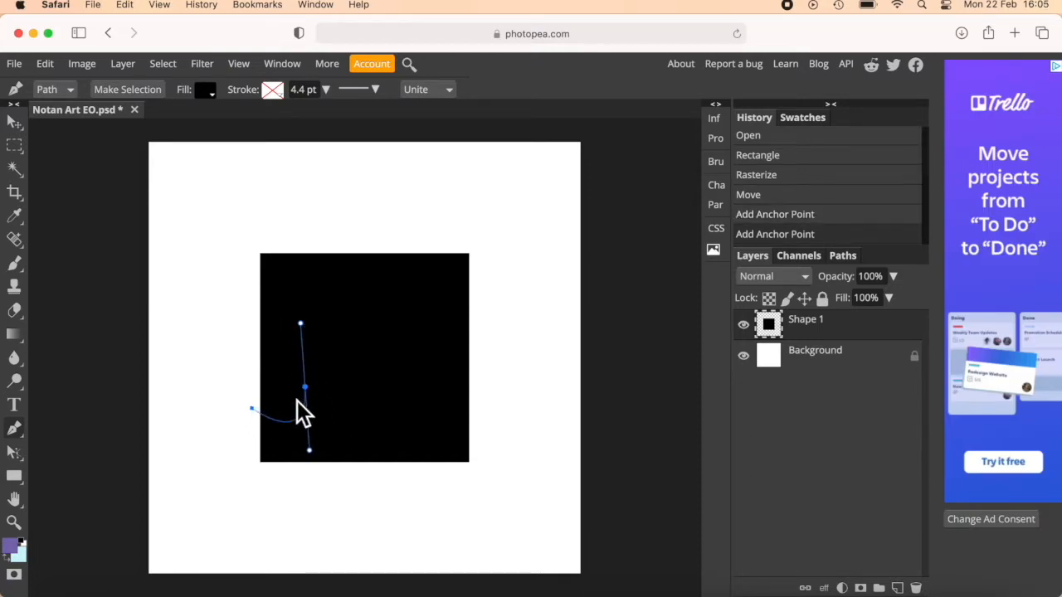
drag(296, 400, 296, 400)
key(alt)
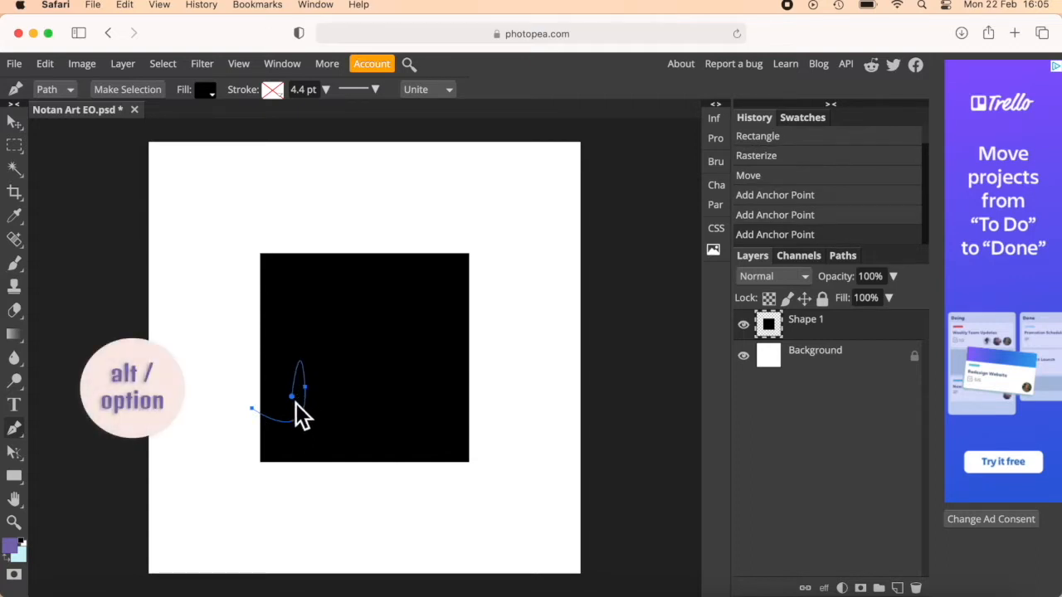
alt+click(295, 403)
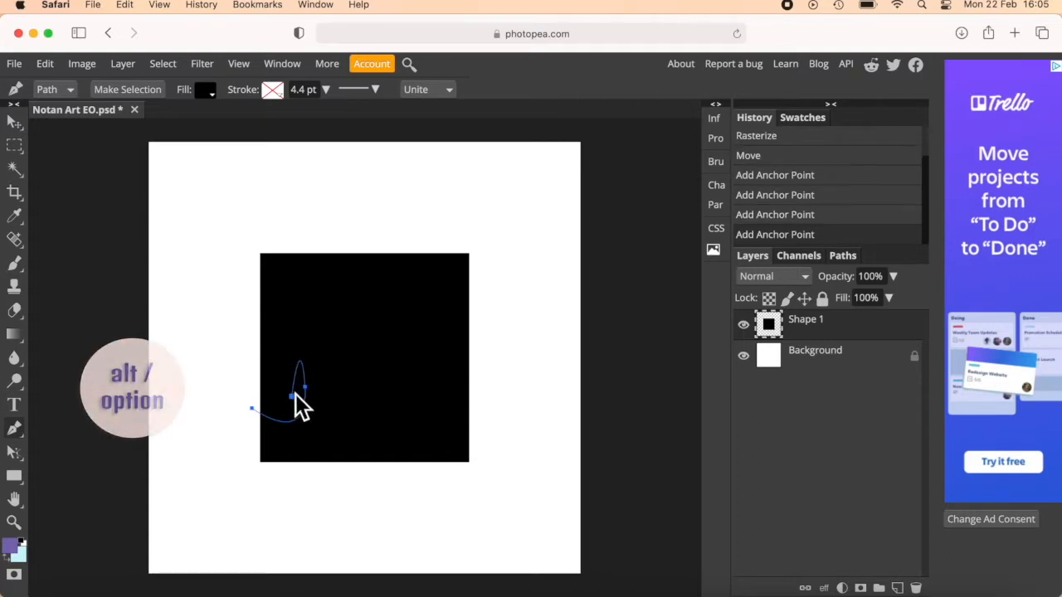
drag(291, 343, 270, 362)
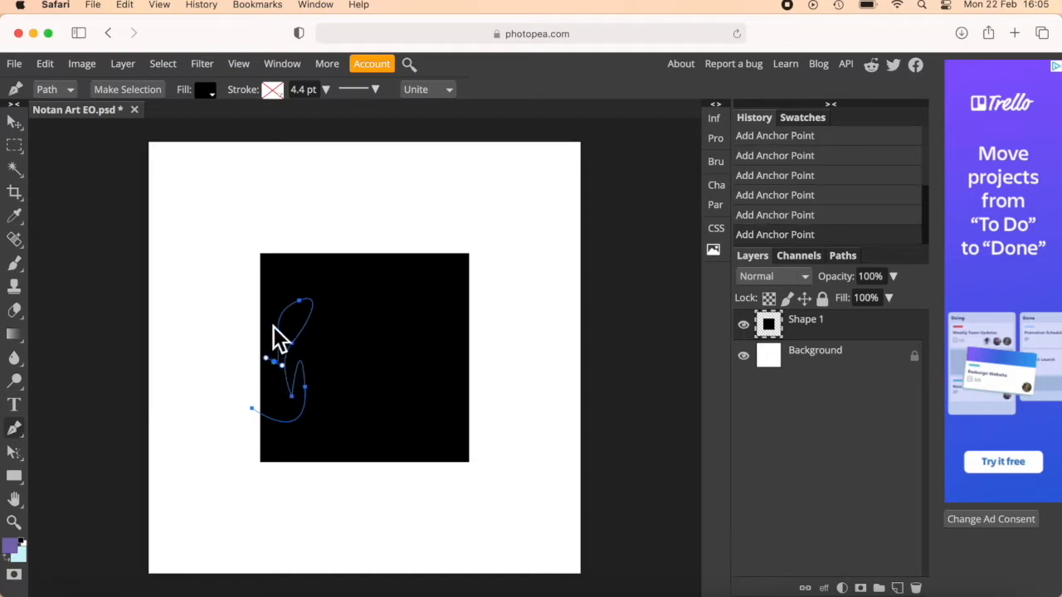
drag(278, 294, 246, 348)
click(254, 411)
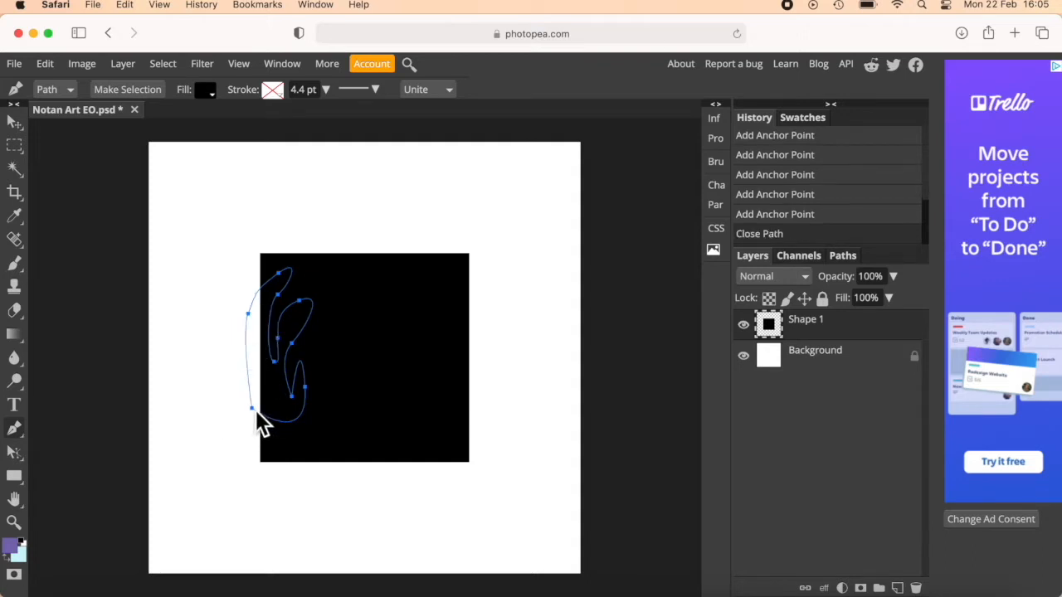
Convert the closed path to an anti-aliased selection, then cut that area from the square and paste it as a separate layer.
click(151, 94)
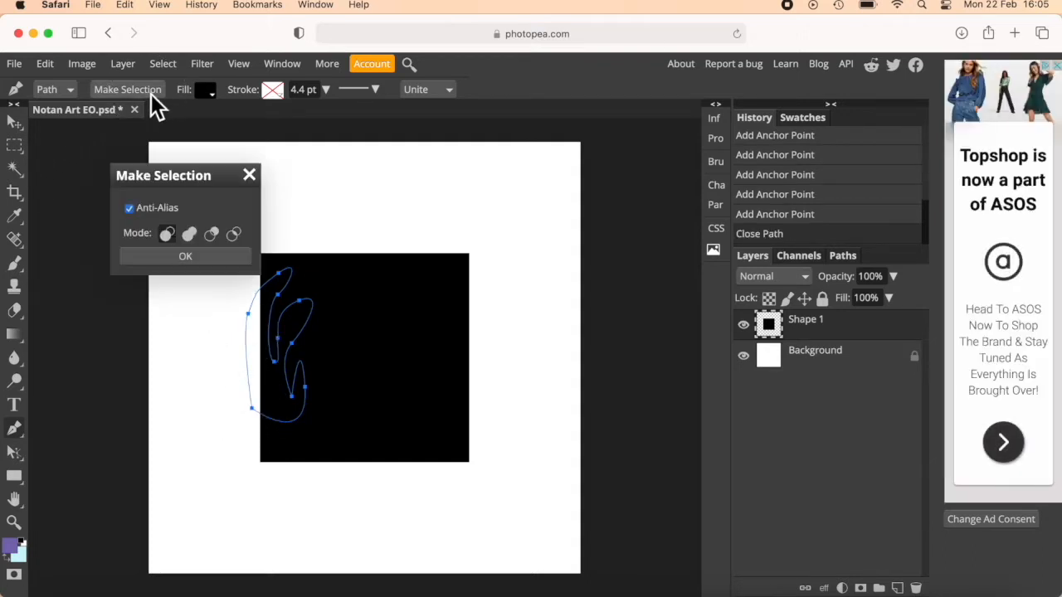
click(199, 262)
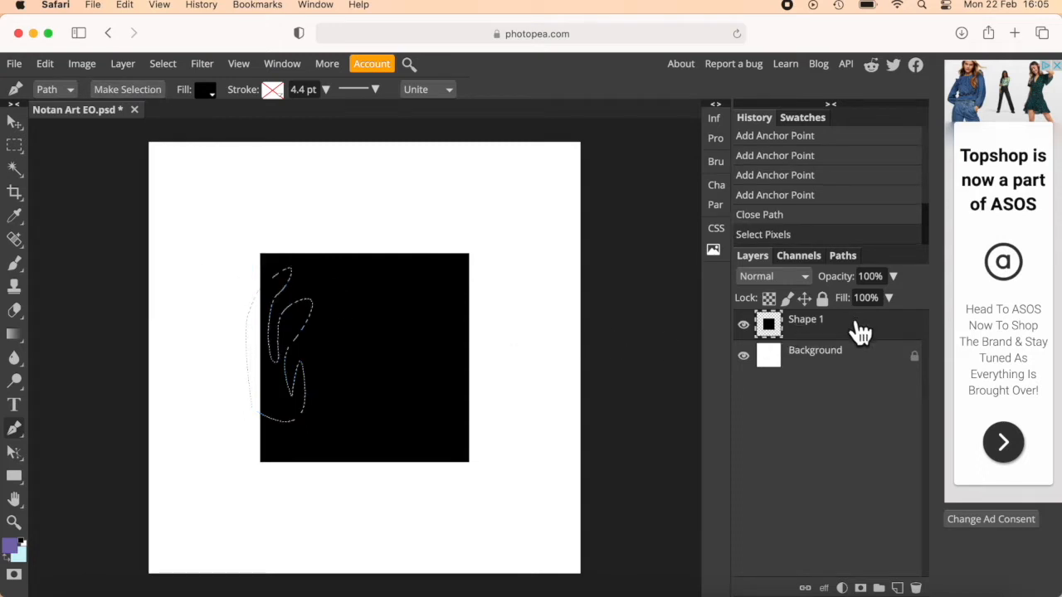
key(super+x)
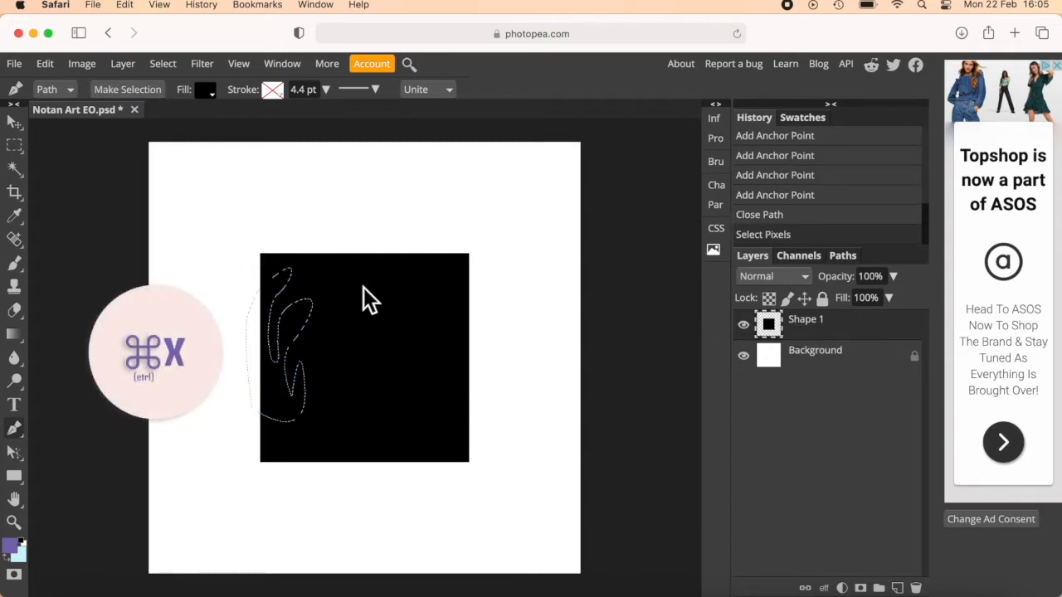
key(super+v)
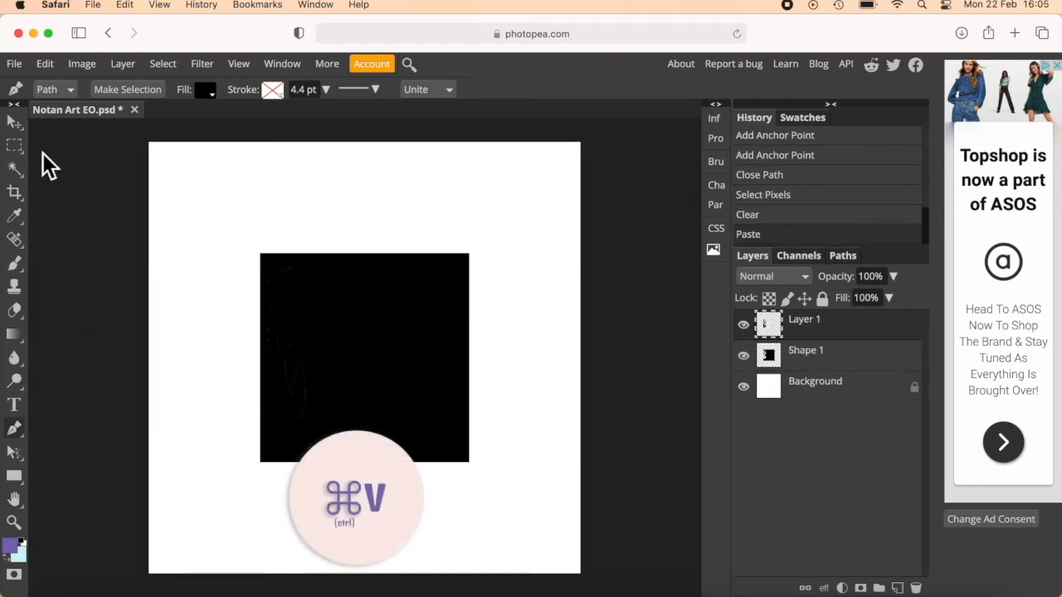
Flip the pasted cut-out piece horizontally and move it outside the square's left edge so it mirrors the hole.
click(15, 125)
drag(291, 361, 353, 369)
key(super+z)
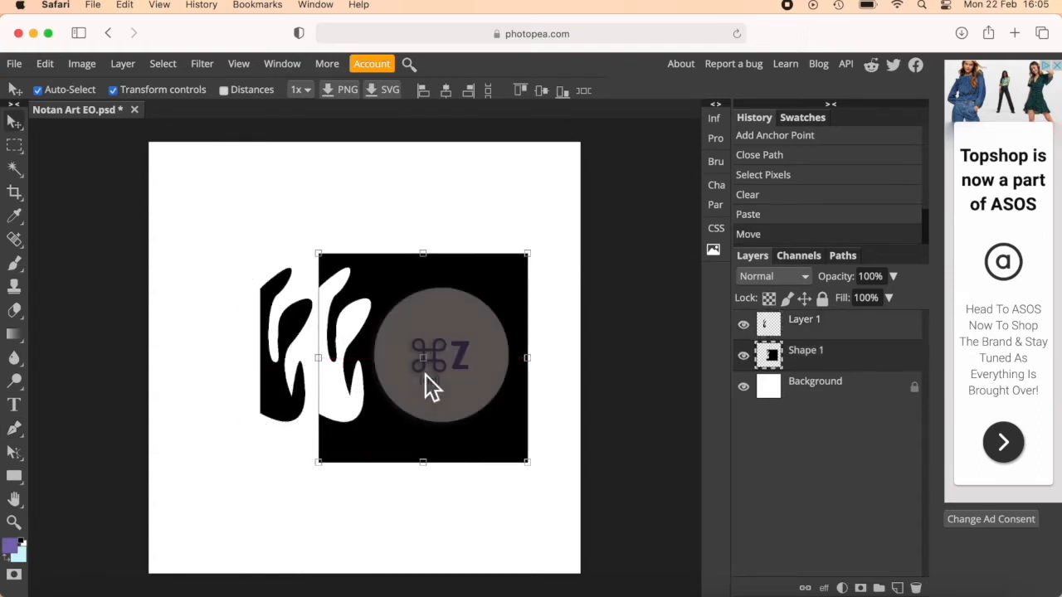
click(298, 336)
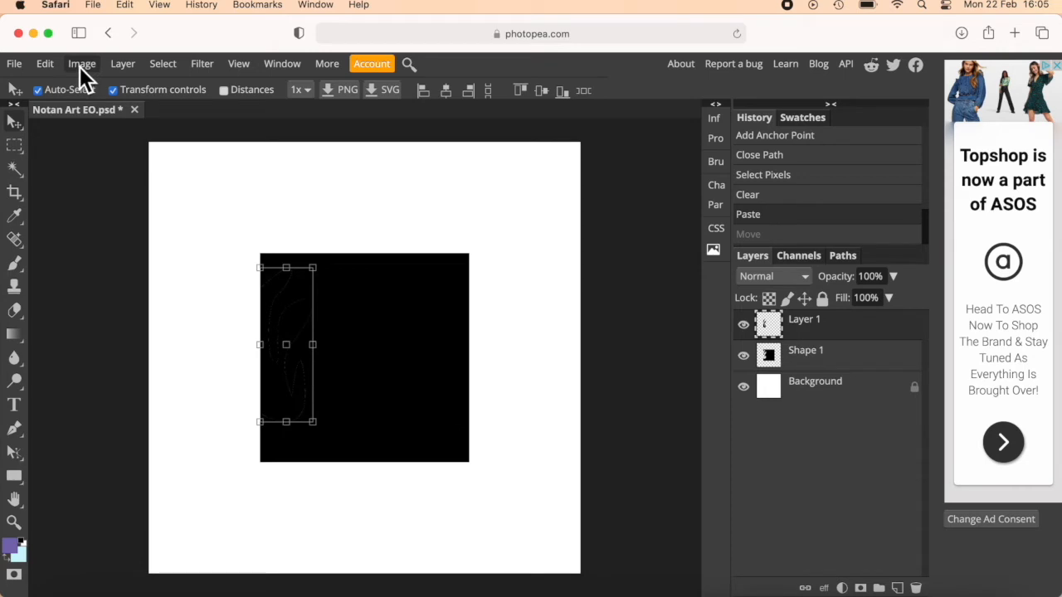
click(124, 73)
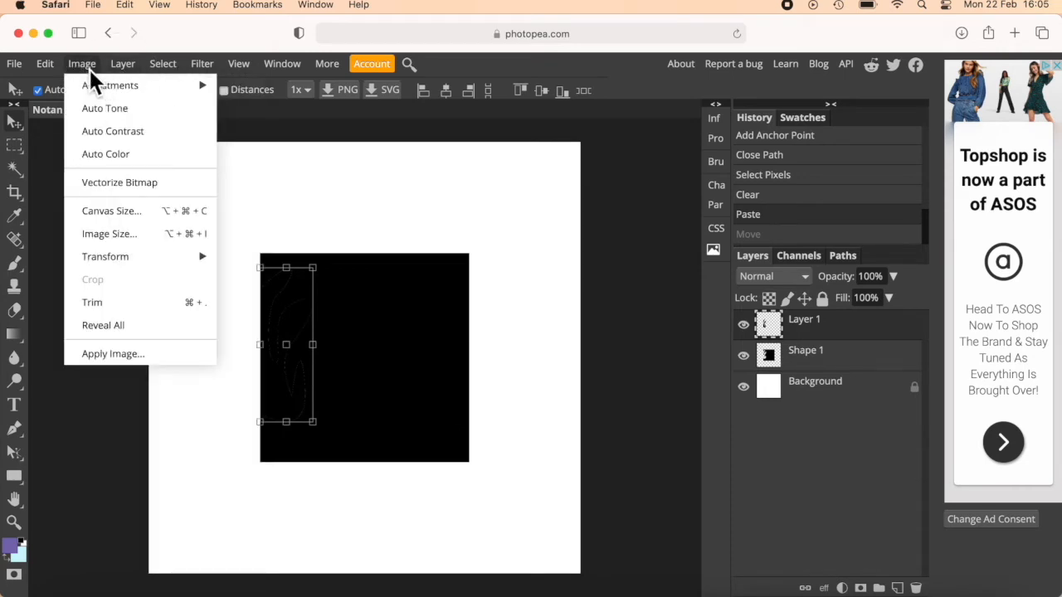
mouse_move(58, 67)
mouse_move(126, 428)
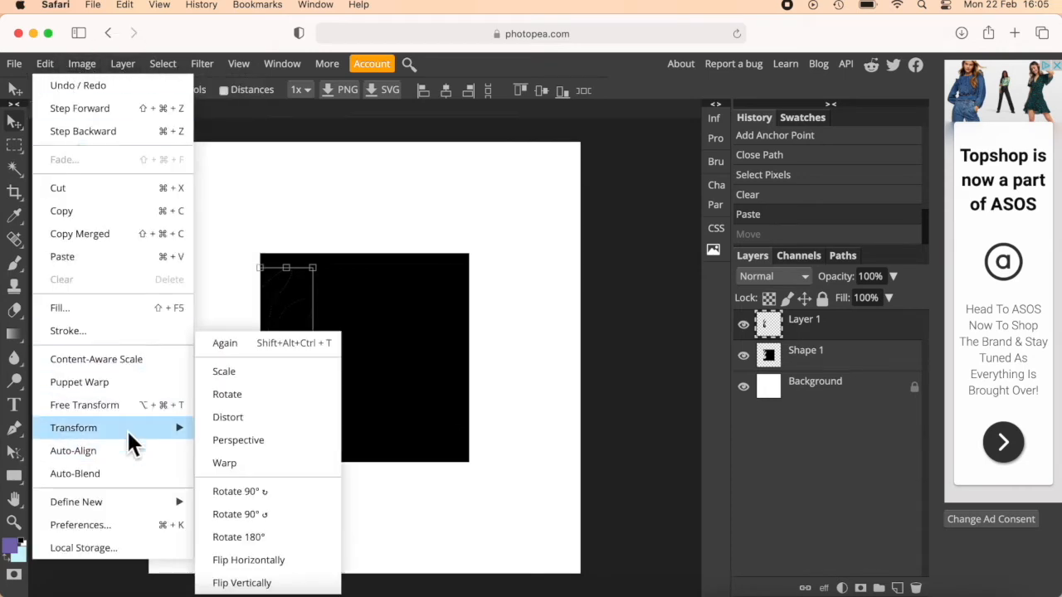
click(249, 561)
drag(290, 320, 238, 326)
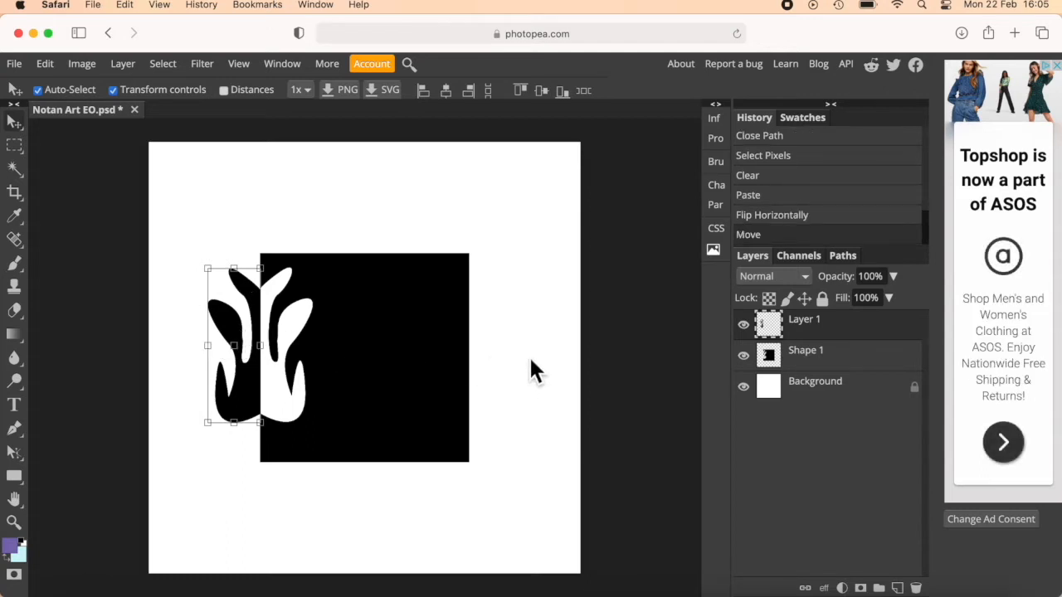
With the Pen tool, start a path below the square's bottom edge and trace a wavy, peaked contour along it from left to right.
click(17, 429)
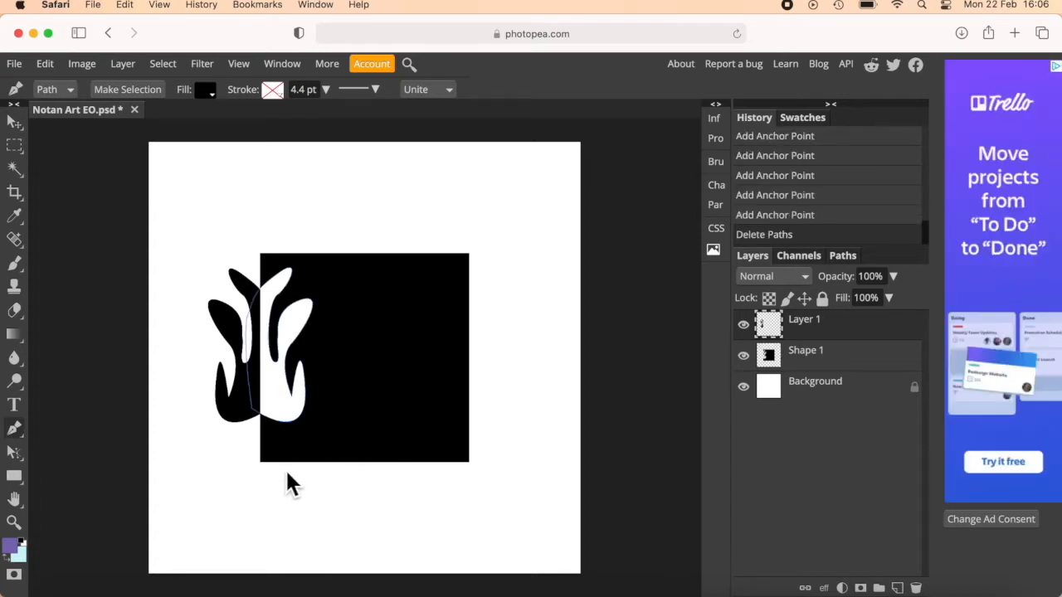
click(284, 468)
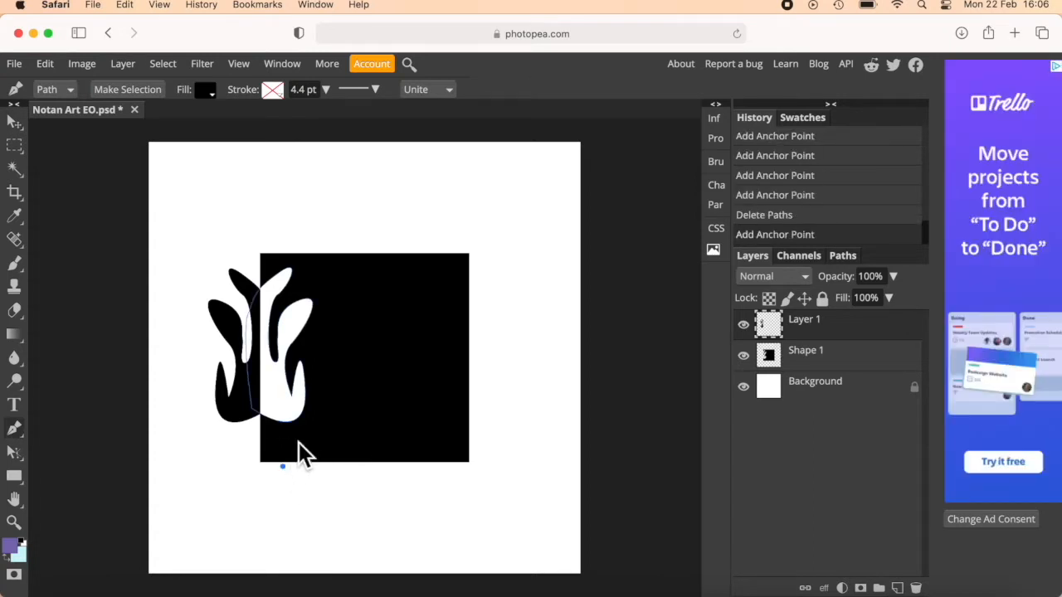
drag(300, 444, 430, 485)
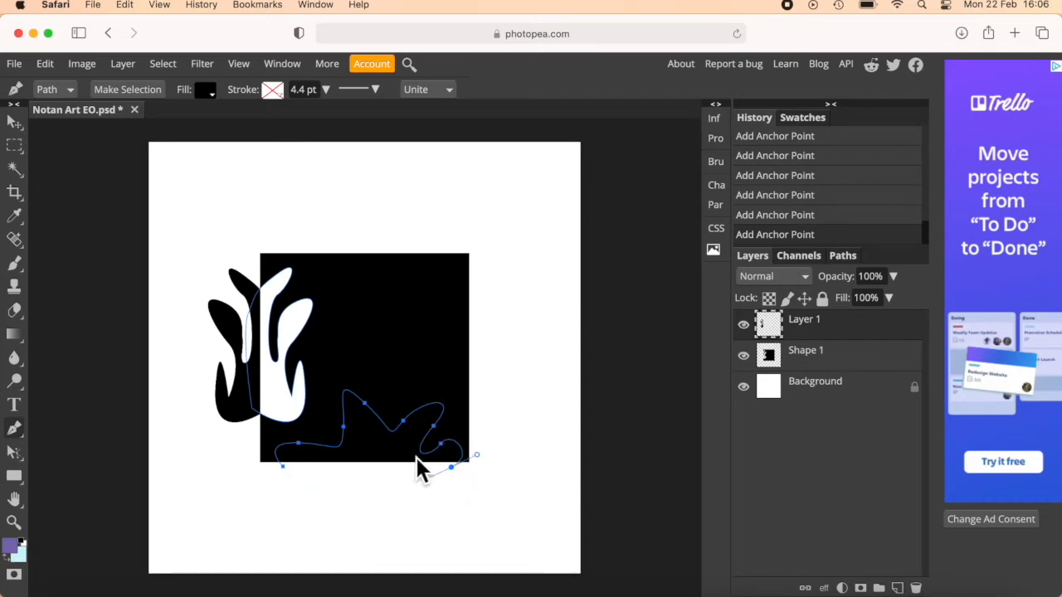
Trace the inner contour back along the bottom edge with sharp corners between the curves, and close the path at its starting point.
key(alt)
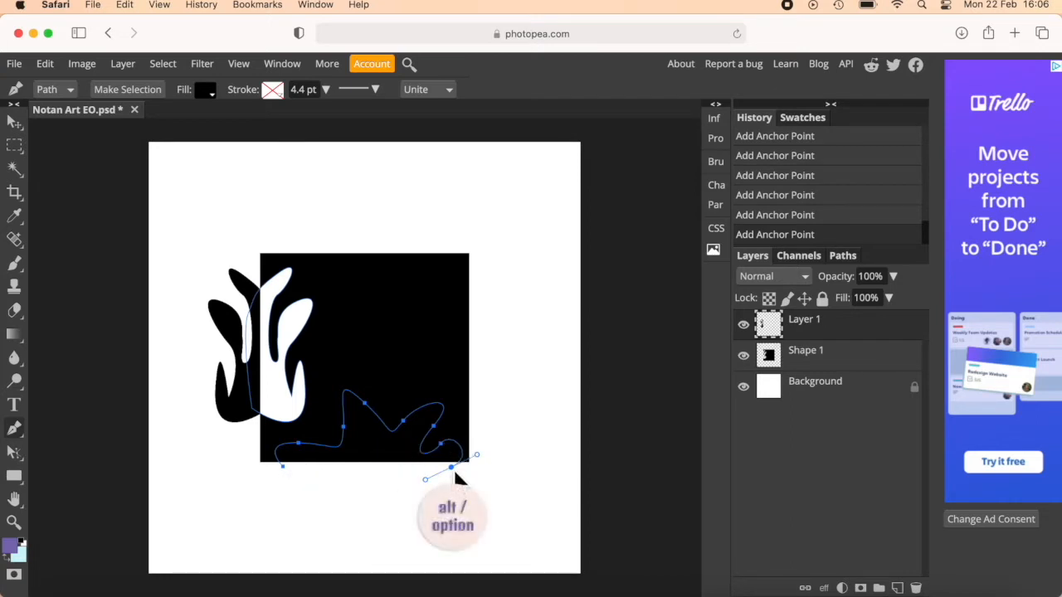
drag(450, 460, 424, 419)
key(alt)
alt+click(409, 440)
drag(360, 422, 340, 378)
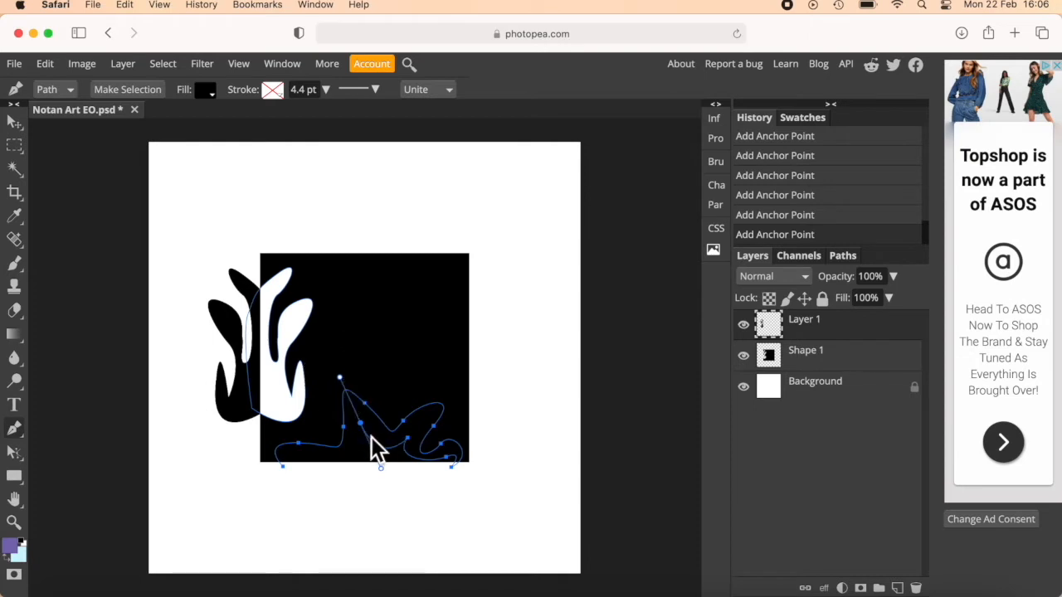
alt+click(362, 425)
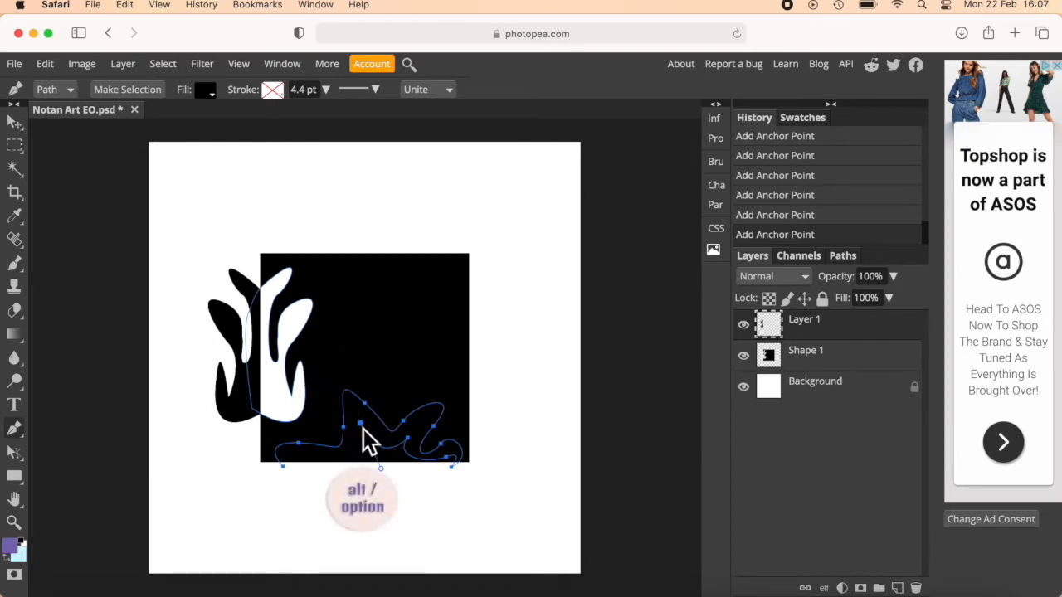
drag(307, 458, 243, 456)
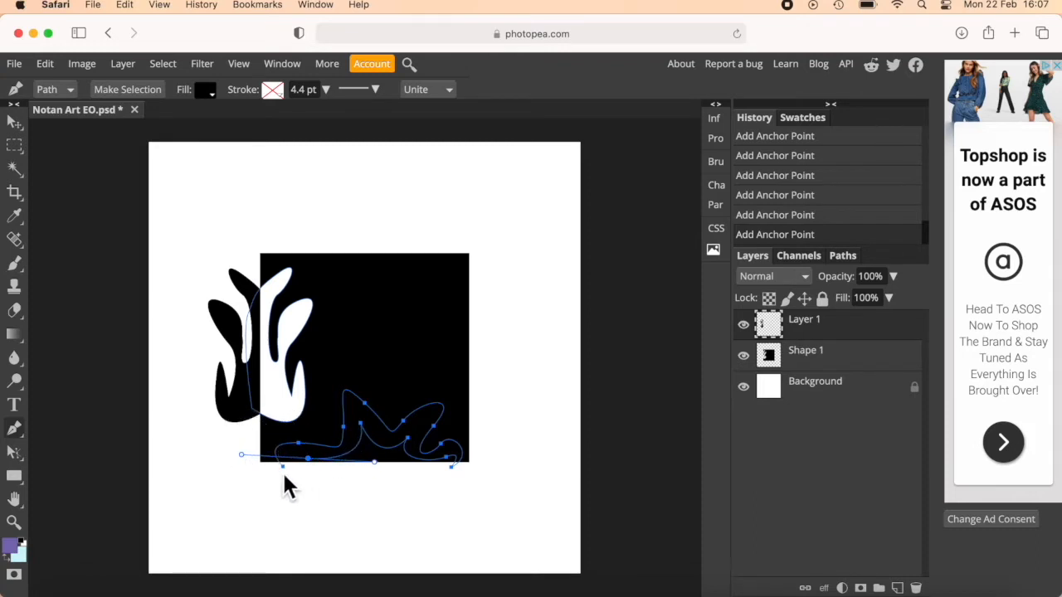
click(285, 467)
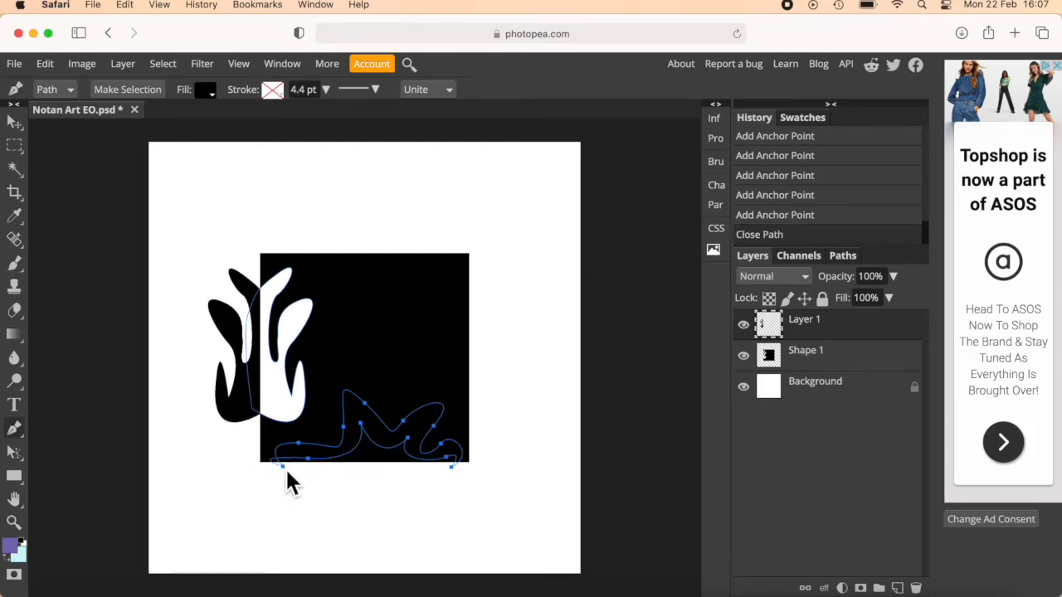
Undo the path closure, make the last anchor point a sharp corner, and close the bottom path again.
click(790, 217)
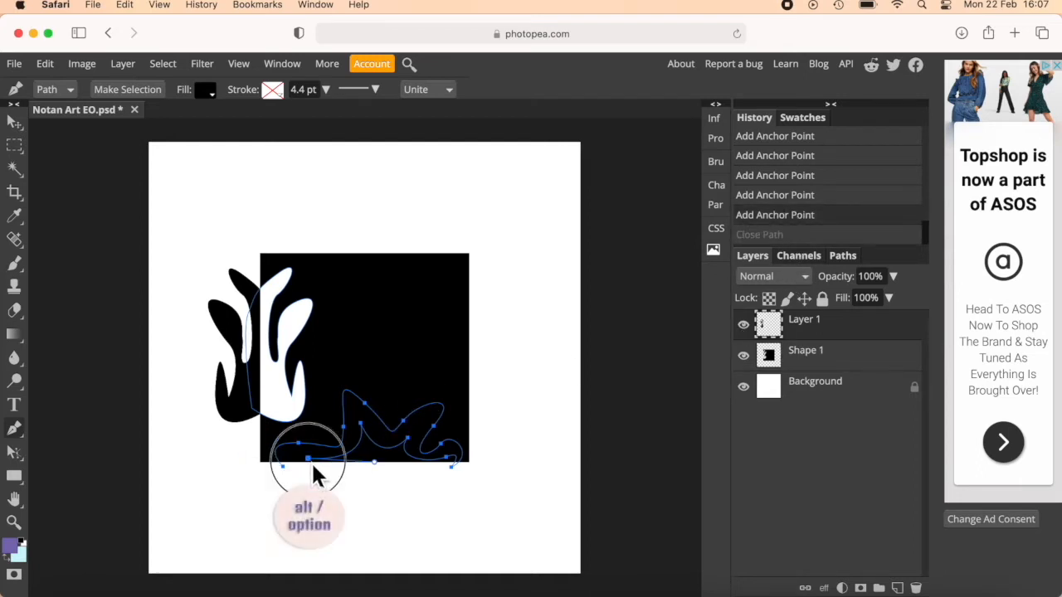
alt+click(311, 462)
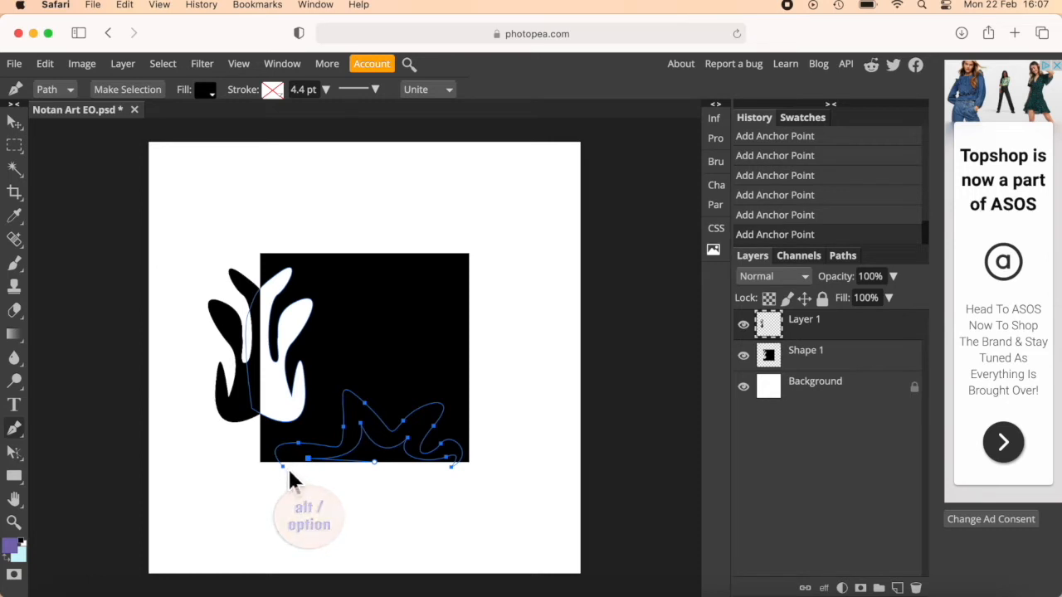
click(287, 468)
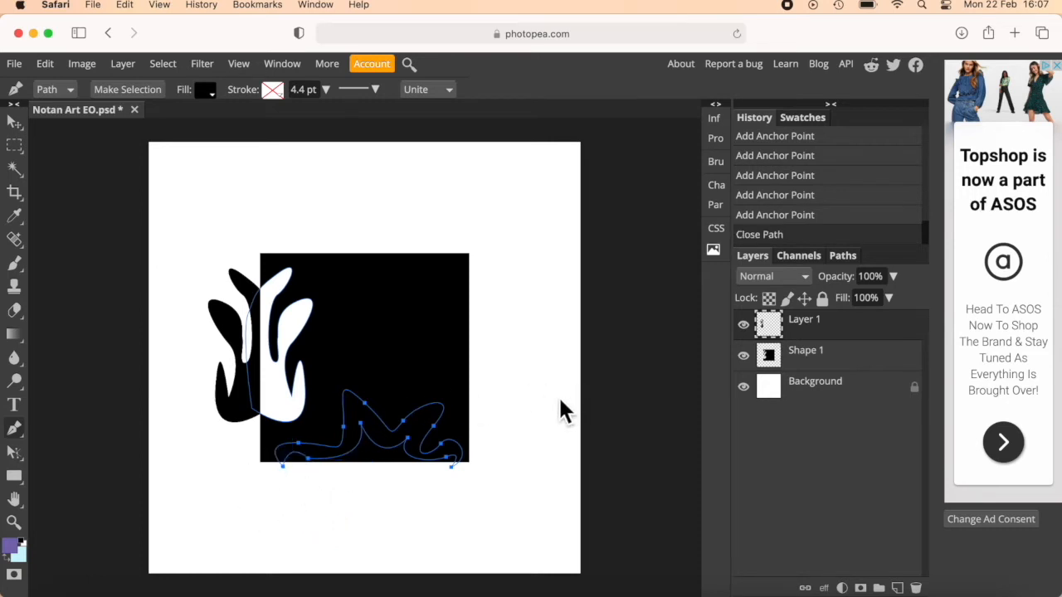
Convert the bottom path to an anti-aliased selection, then cut that area from Shape 1 and paste it as a separate layer.
click(137, 91)
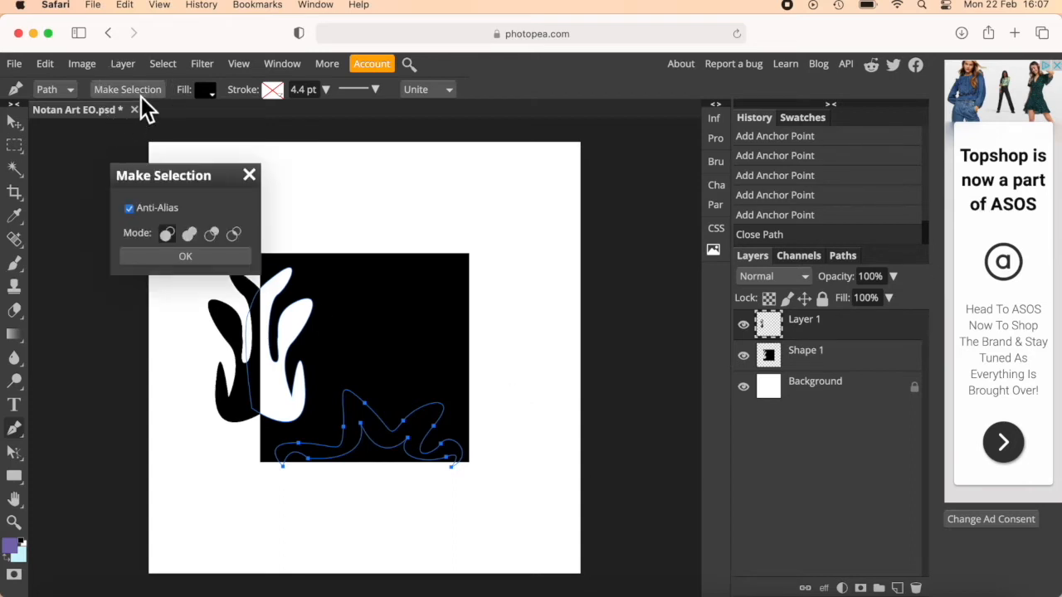
click(188, 257)
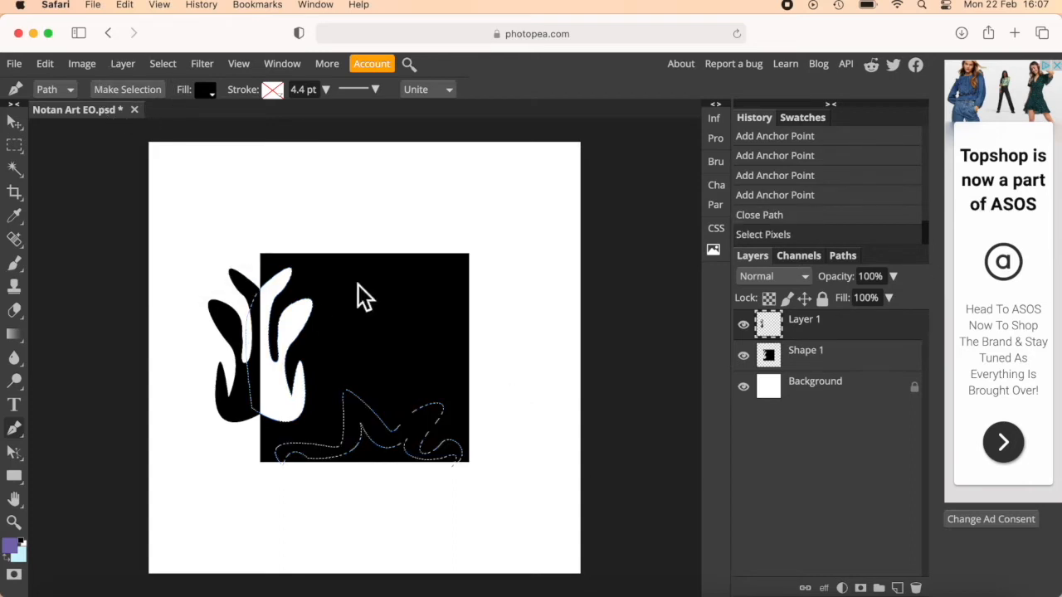
click(830, 359)
key(super+x)
key(super+v)
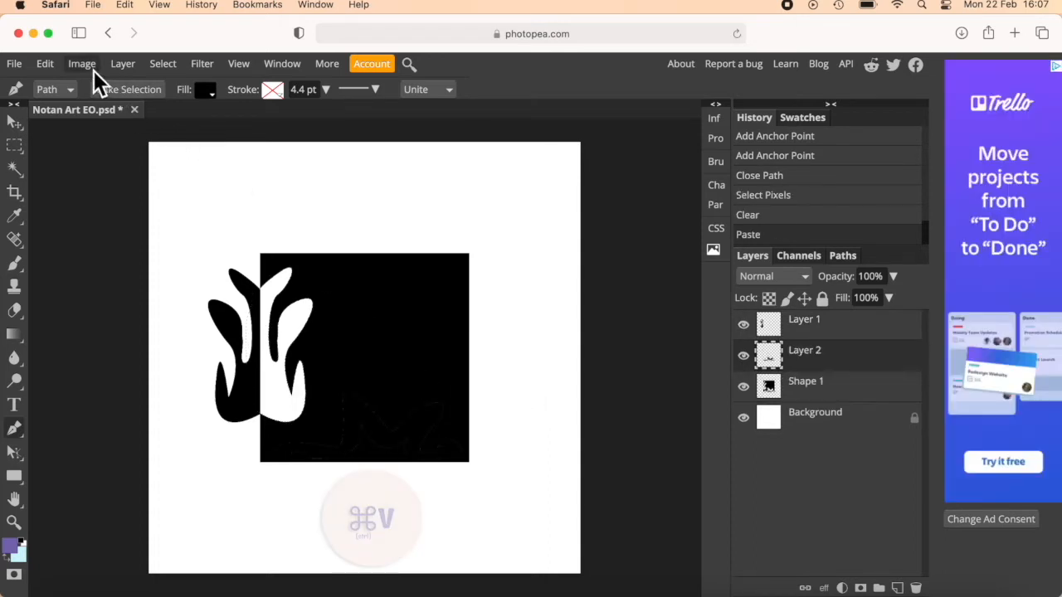
Flip the bottom cut-out vertically and move it straight down below the square's bottom edge so it mirrors the hole.
click(49, 65)
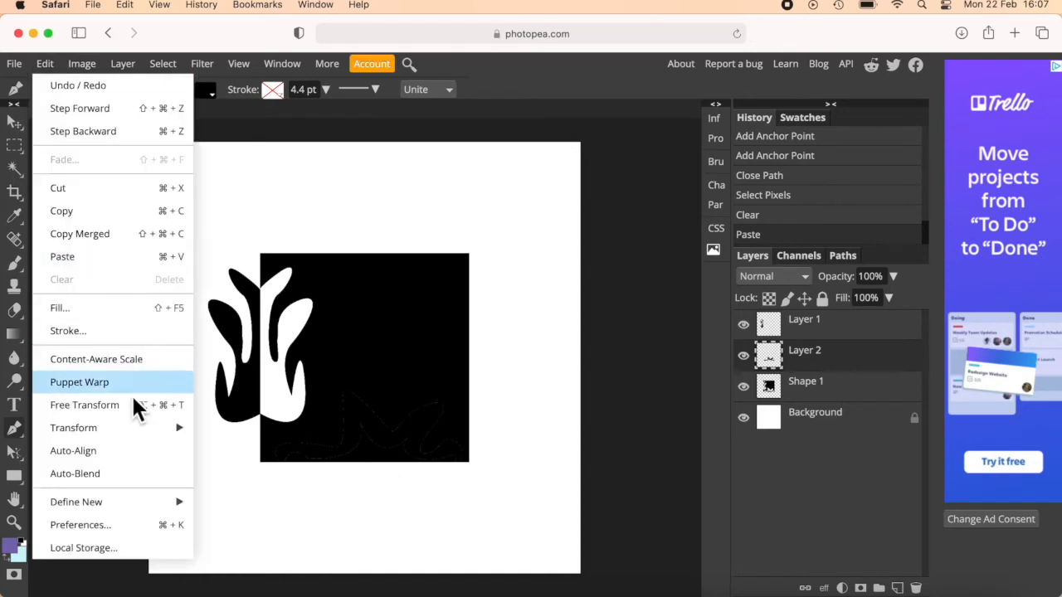
mouse_move(124, 427)
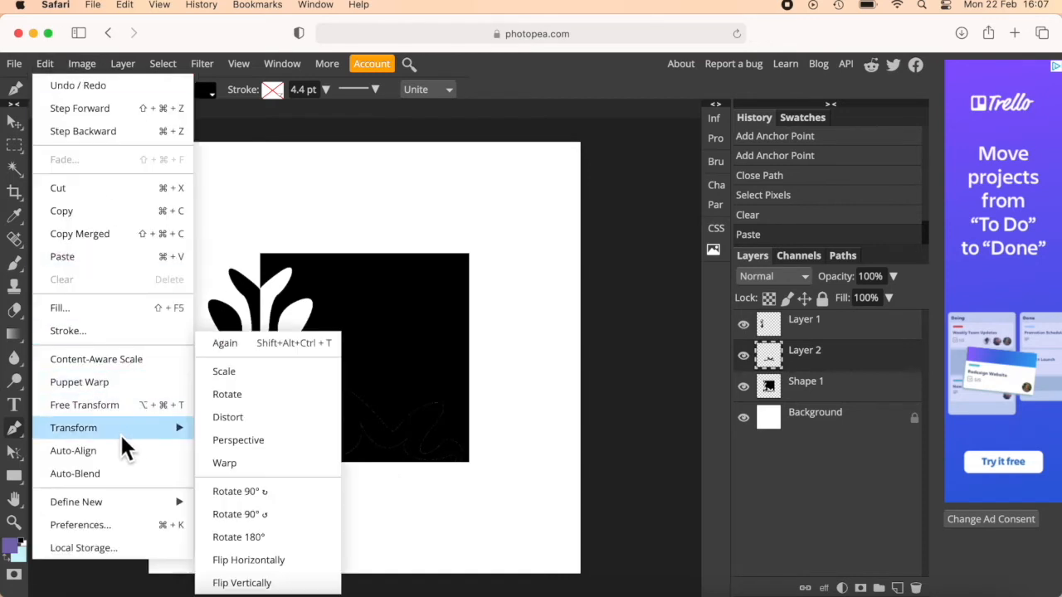
click(279, 585)
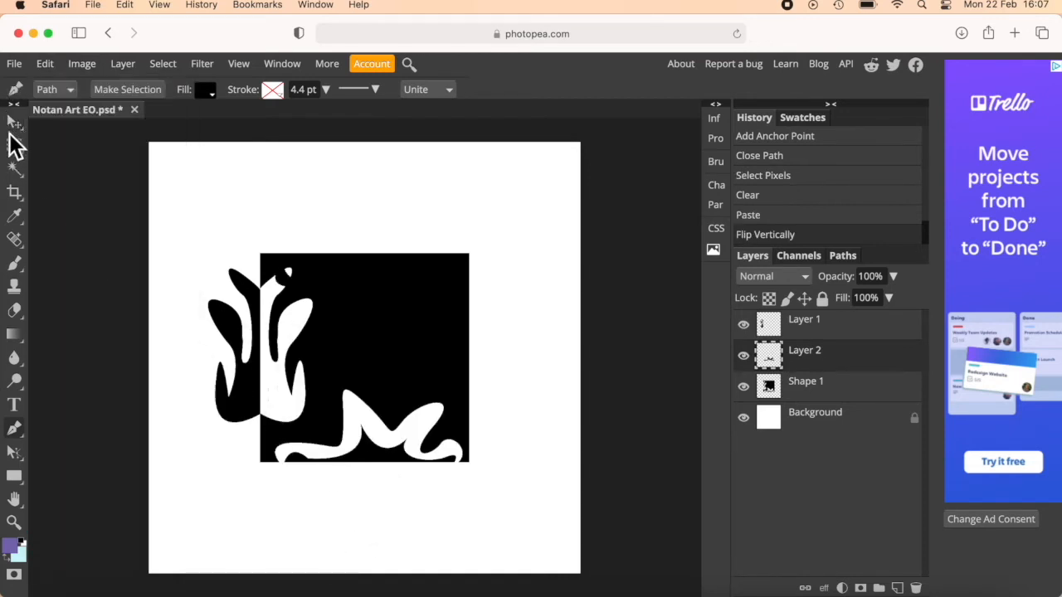
click(14, 123)
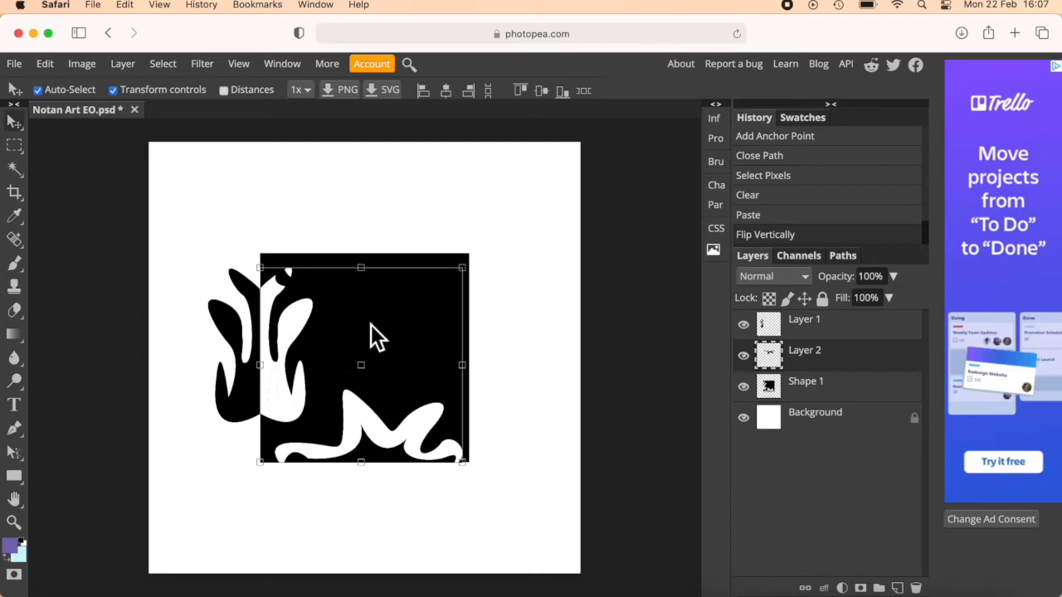
key(Down)
key(Down)
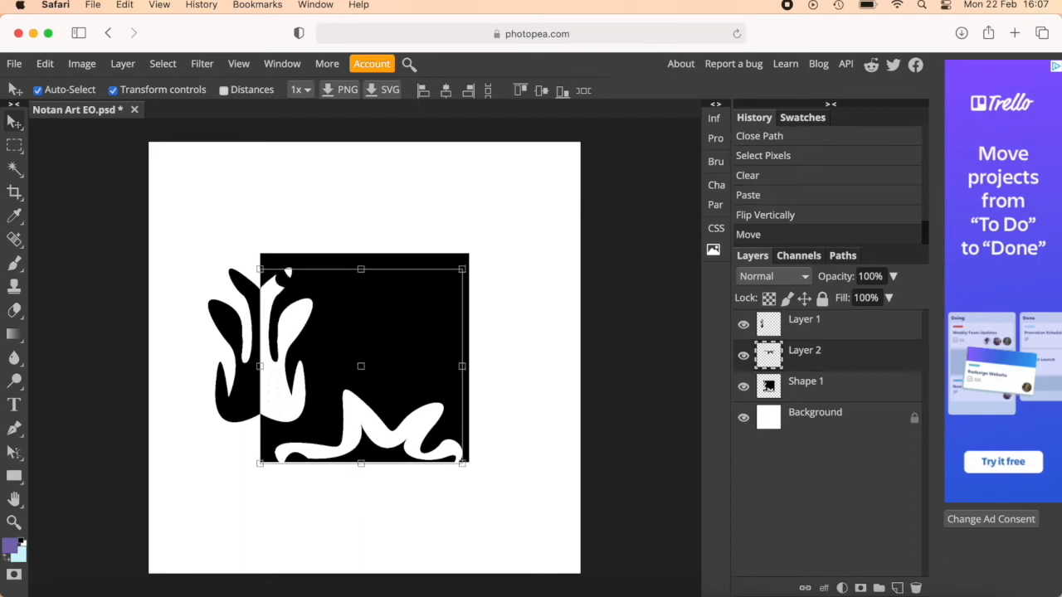
drag(379, 350, 383, 449)
key(ctrl+z)
drag(360, 312, 361, 503)
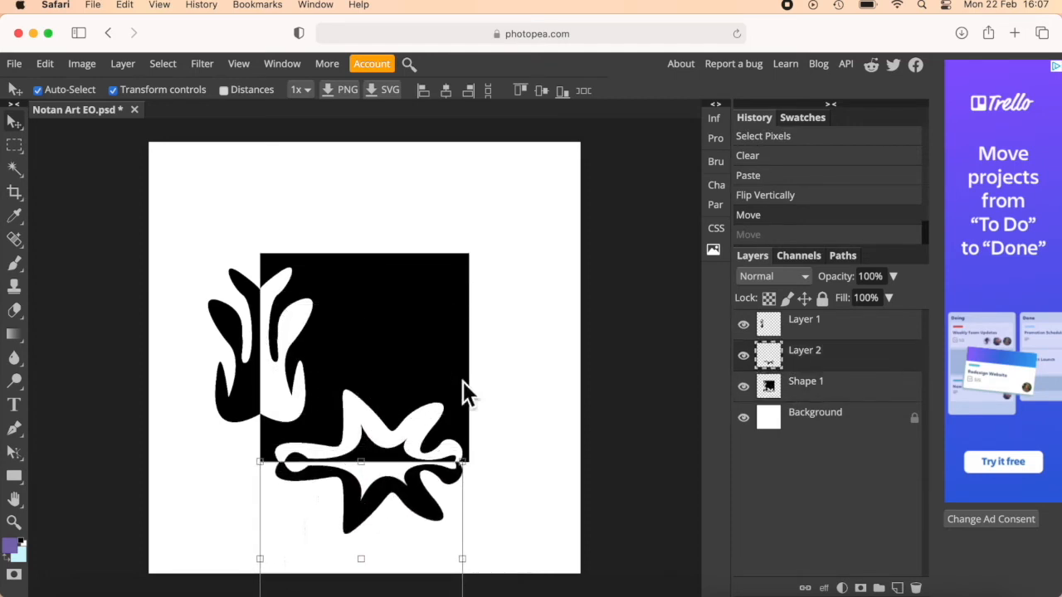
Start a new Pen path just outside the lower part of the square's right edge and curve it up to a sharp tip inside.
click(14, 429)
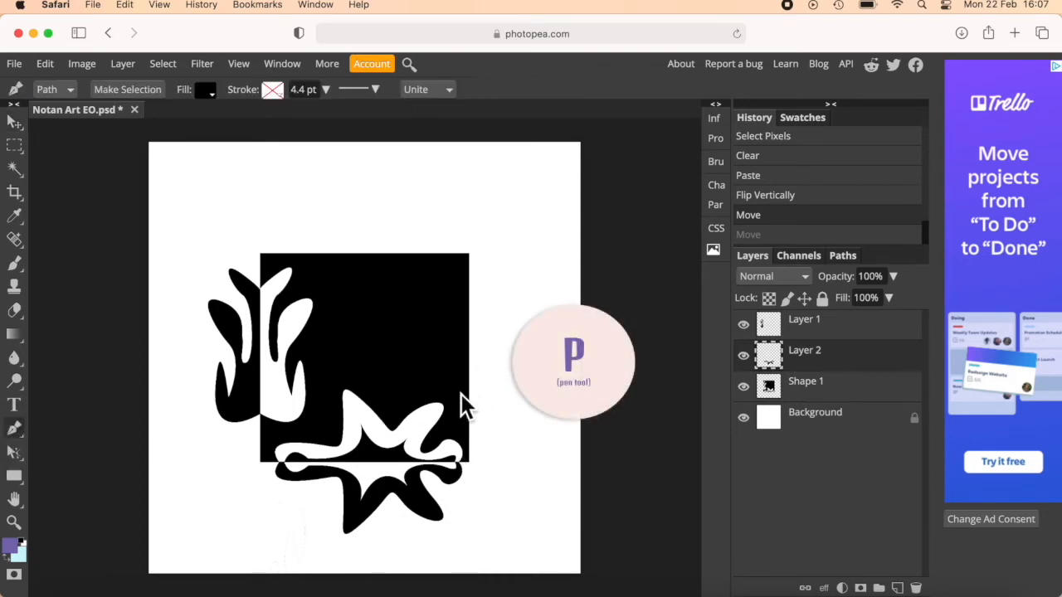
click(473, 413)
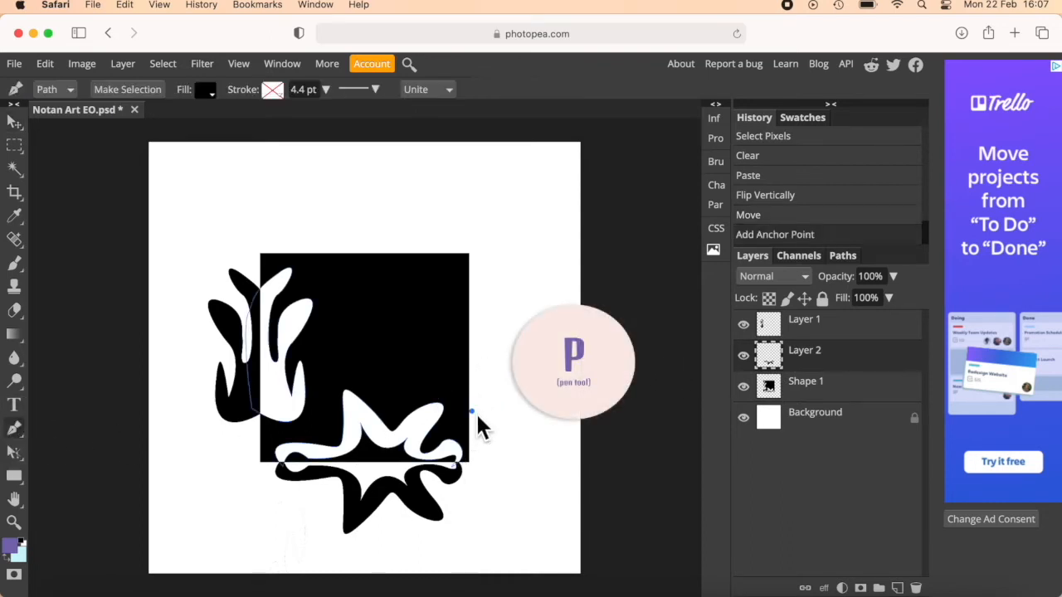
drag(416, 311, 491, 267)
click(419, 314)
key(super+z)
key(super+z)
key(super+shift+z)
alt+click(418, 311)
Continue the right-edge path with small hooked curves and sharp inner corners, then close it outside the square.
drag(425, 353, 445, 307)
alt+click(426, 355)
click(424, 331)
key(super+z)
alt+click(424, 331)
drag(436, 342, 443, 322)
alt+click(435, 344)
drag(446, 368, 434, 388)
drag(432, 366, 417, 362)
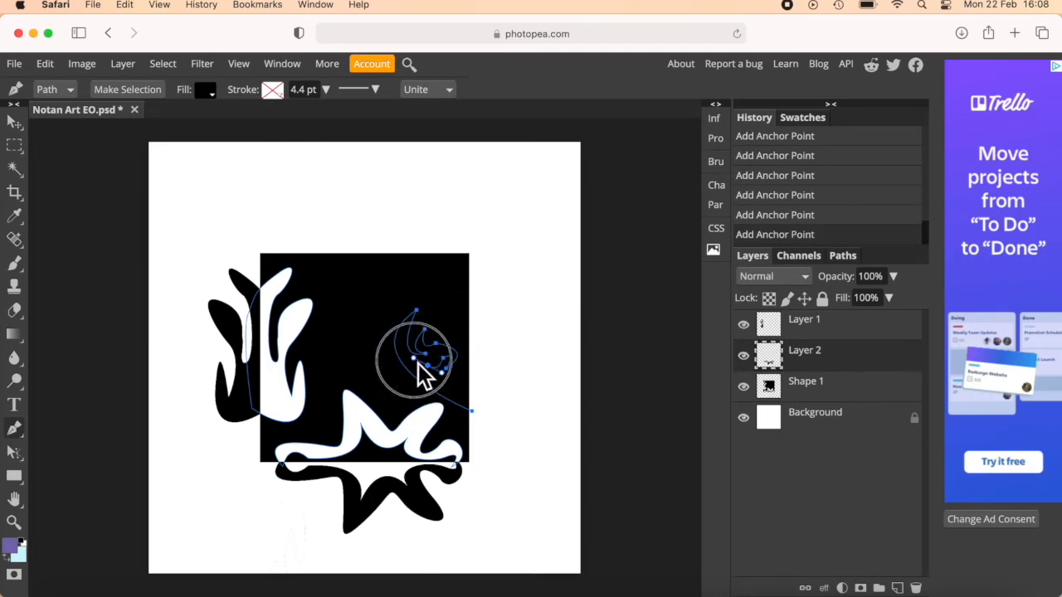
drag(507, 419, 535, 457)
Convert the right-edge path to a selection, then cut that area from Shape 1 and paste it as a separate layer.
click(127, 92)
click(185, 257)
click(806, 382)
key(super+x)
key(super+v)
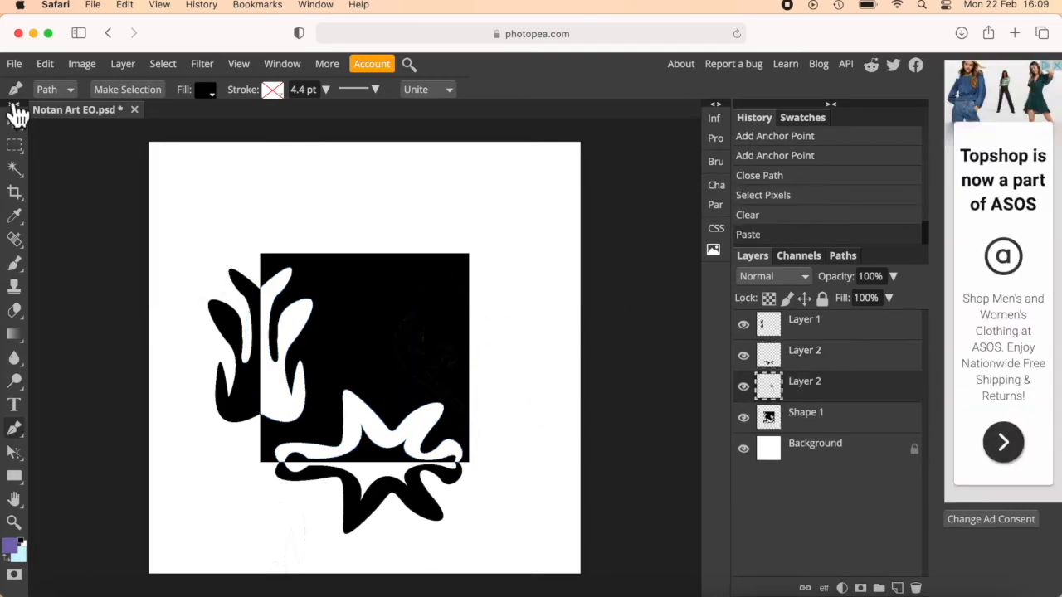
Flip the right-edge cut-out horizontally and move it outside the square's right edge so it mirrors the hole.
click(45, 64)
click(249, 544)
drag(464, 362, 570, 382)
click(16, 123)
key(super+z)
drag(336, 360, 420, 361)
key(super+z)
drag(287, 356, 497, 356)
click(507, 516)
Delete the used work path and return to the layer list.
click(832, 415)
click(829, 505)
click(843, 256)
click(916, 589)
click(752, 256)
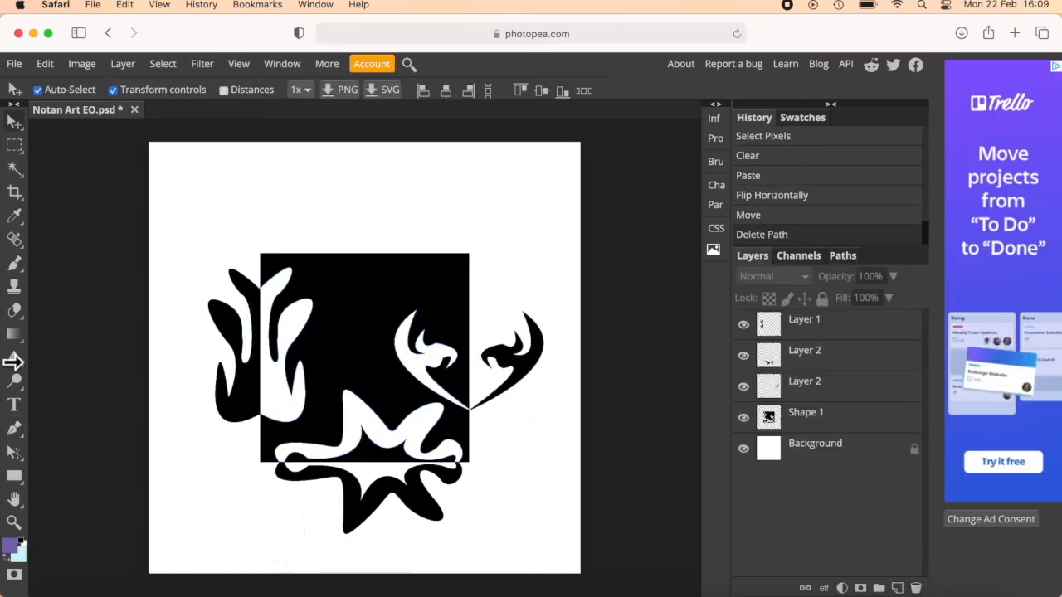
With the Pen tool, draw a closed path with a long rounded lobe and jagged inner corners across the upper part of the right edge.
click(14, 429)
click(423, 278)
drag(448, 275, 466, 259)
drag(467, 292, 487, 296)
click(434, 299)
mouse_move(433, 335)
mouse_down()
mouse_move(465, 328)
mouse_move(467, 308)
mouse_up()
click(442, 324)
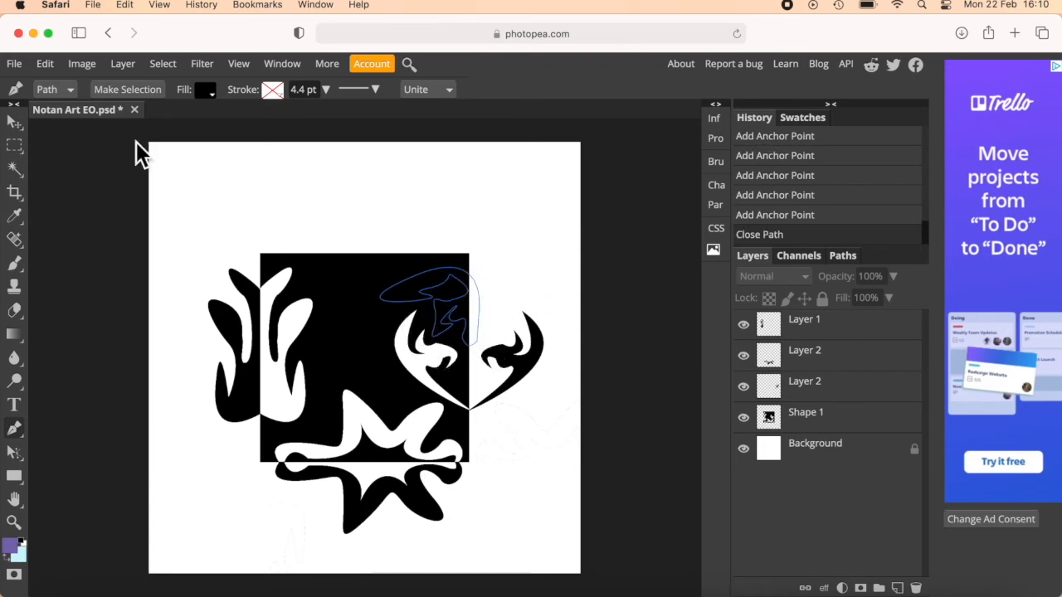
Convert the upper-right path to a selection, then cut that area from Shape 1 and paste it as a separate layer.
click(127, 90)
click(830, 415)
key(super+x)
key(super+v)
Flip the upper-right cut-out horizontally and move it outside the right edge so it mirrors the hole.
click(83, 66)
click(270, 560)
click(14, 122)
drag(457, 293, 545, 292)
Delete the work path left over from the upper-right shape.
click(836, 390)
click(843, 256)
click(788, 272)
click(916, 588)
With the Pen tool, draw a closed, wave-like path with curled inner lobes overlapping the square's top edge.
click(15, 428)
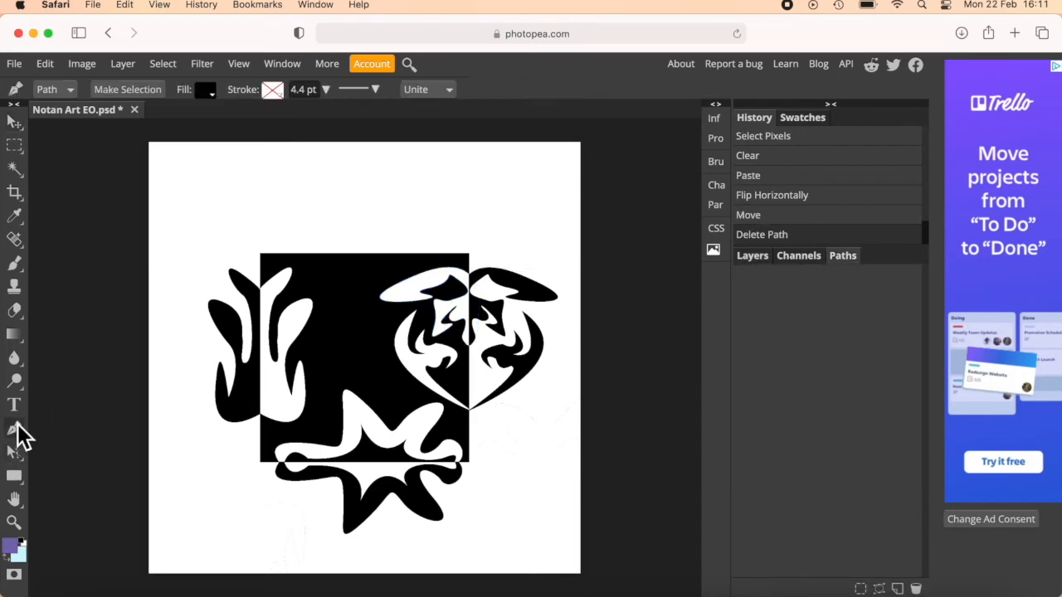
click(309, 237)
drag(304, 275, 339, 307)
drag(377, 285, 355, 259)
drag(390, 276, 449, 286)
drag(358, 239, 366, 226)
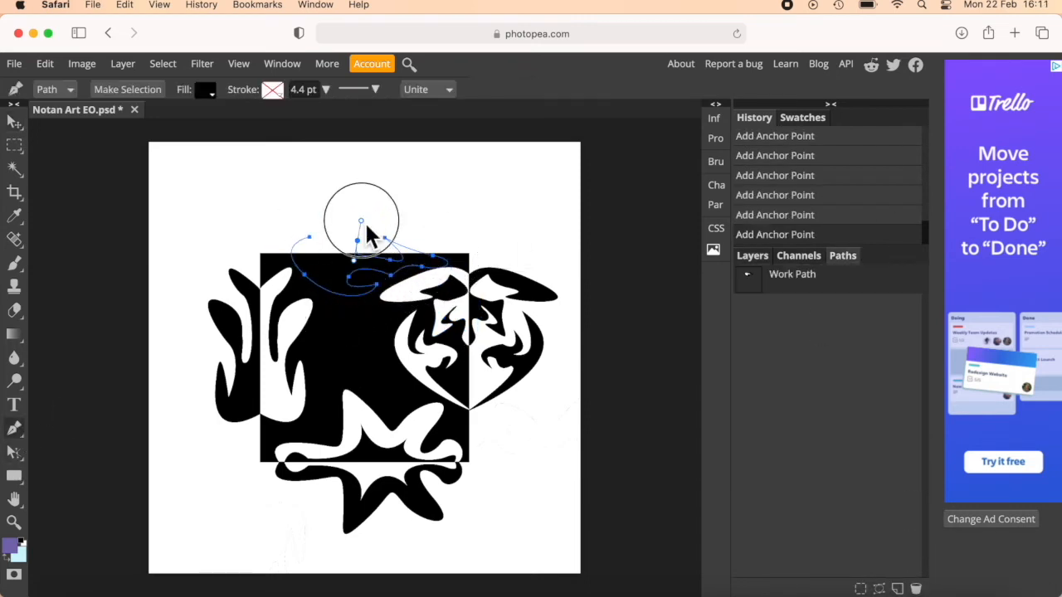
click(310, 237)
Convert the top-edge path to a selection, then cut that area from the black square and paste it as a separate layer.
click(127, 89)
click(752, 256)
click(805, 451)
key(super+x)
key(super+v)
Flip the top cut-out vertically, move it above the square's top edge so it mirrors the hole, and deselect it.
click(15, 122)
drag(357, 278, 348, 224)
click(44, 64)
mouse_move(78, 428)
click(241, 584)
click(503, 216)
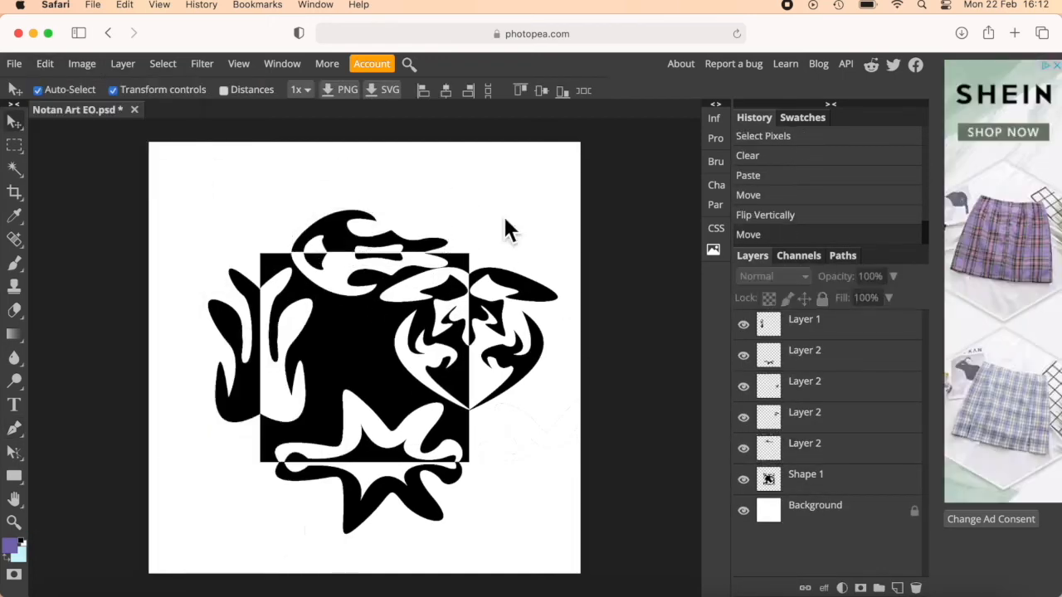
With the Pen tool, start a curved path inside the middle of the square, stepping back in the history to redo misplaced anchor points.
click(805, 506)
click(14, 429)
click(325, 390)
drag(332, 315, 368, 307)
drag(367, 325, 367, 370)
click(780, 199)
drag(322, 334, 353, 354)
click(782, 213)
drag(336, 318, 258, 320)
click(315, 328)
Complete the path in the middle of the square with sweeping curves, undoing and redrawing misplaced segments.
drag(358, 365, 349, 505)
click(780, 210)
drag(384, 313, 445, 338)
key(super+z)
drag(417, 396, 391, 420)
drag(327, 455, 326, 453)
Convert the central path to a selection and delete that area from the black square.
click(127, 90)
click(249, 193)
key(Delete)
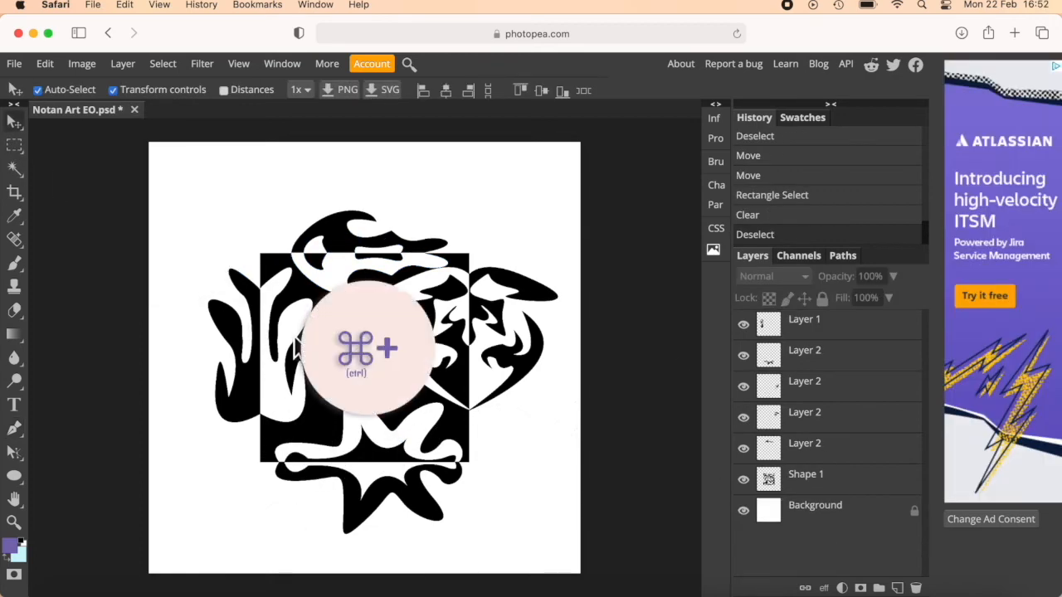
Realign the mirrored piece outside the square's left edge so it lines up exactly with its hole.
key(super+plus)
key(super+plus)
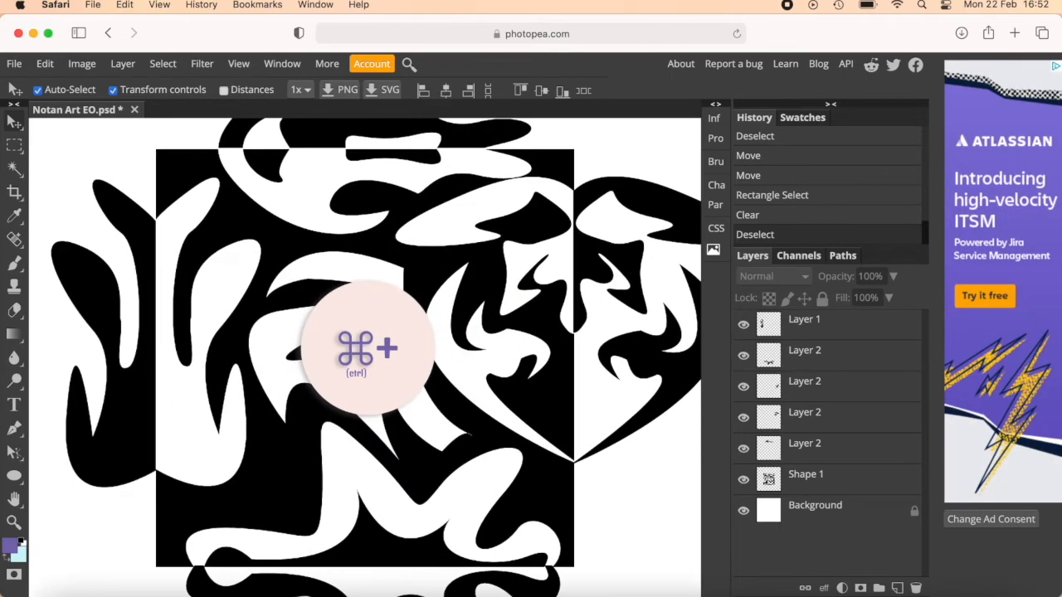
key(super+plus)
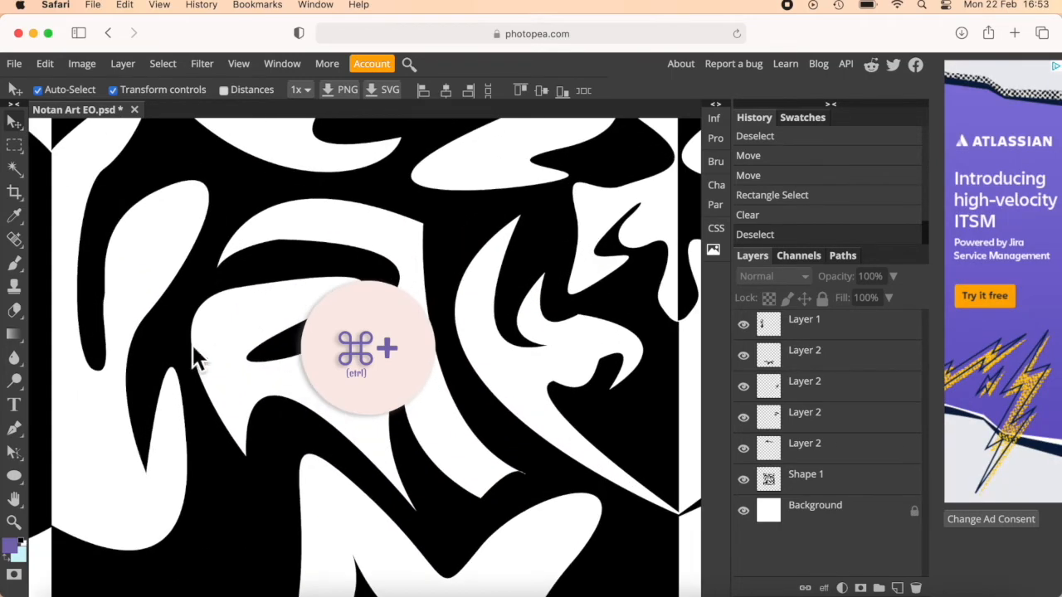
click(14, 498)
drag(94, 415, 315, 467)
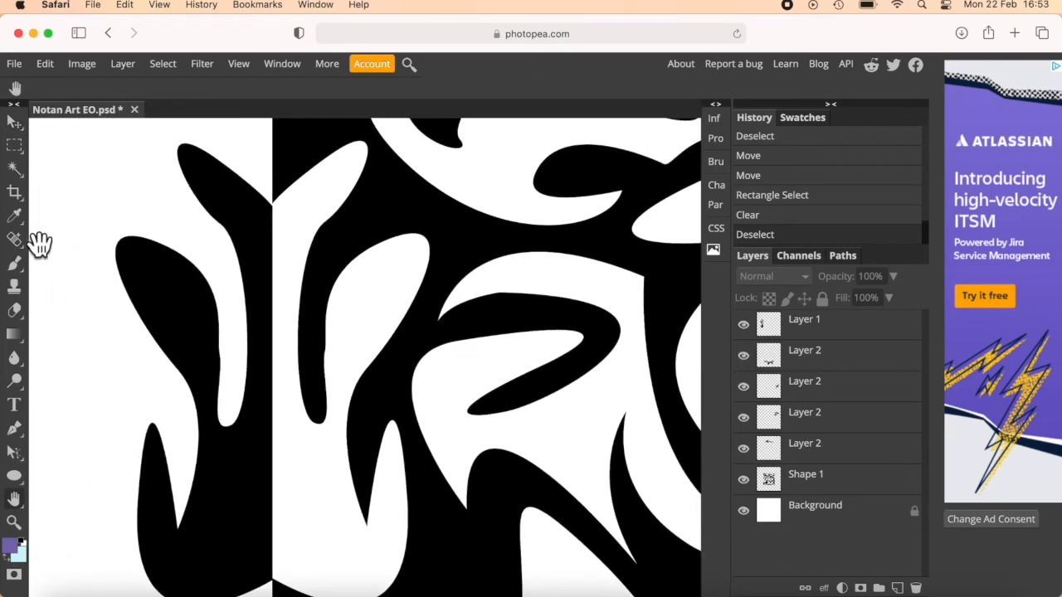
click(16, 125)
click(254, 228)
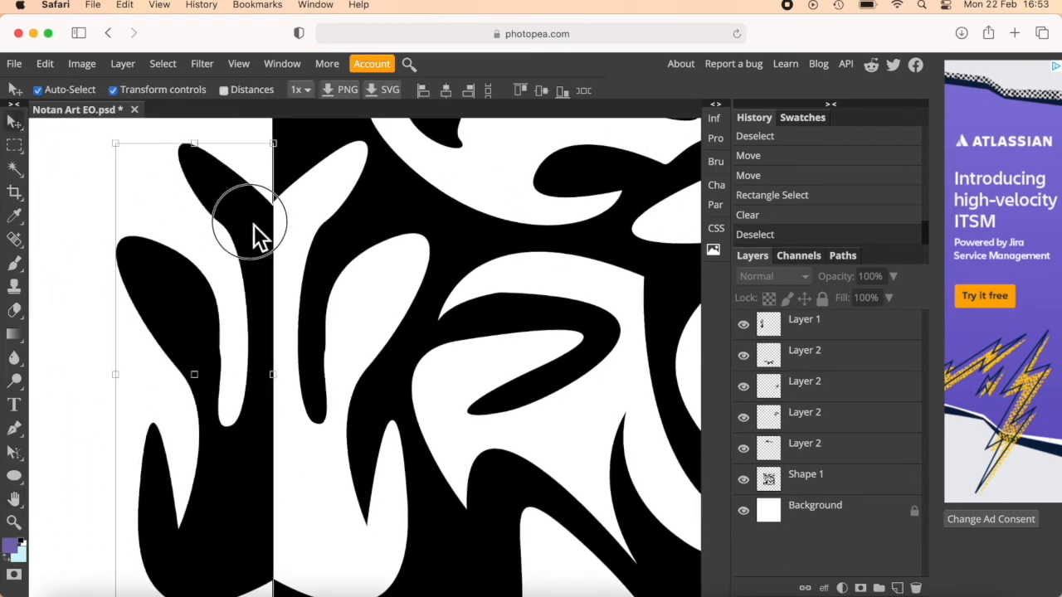
drag(255, 225, 273, 217)
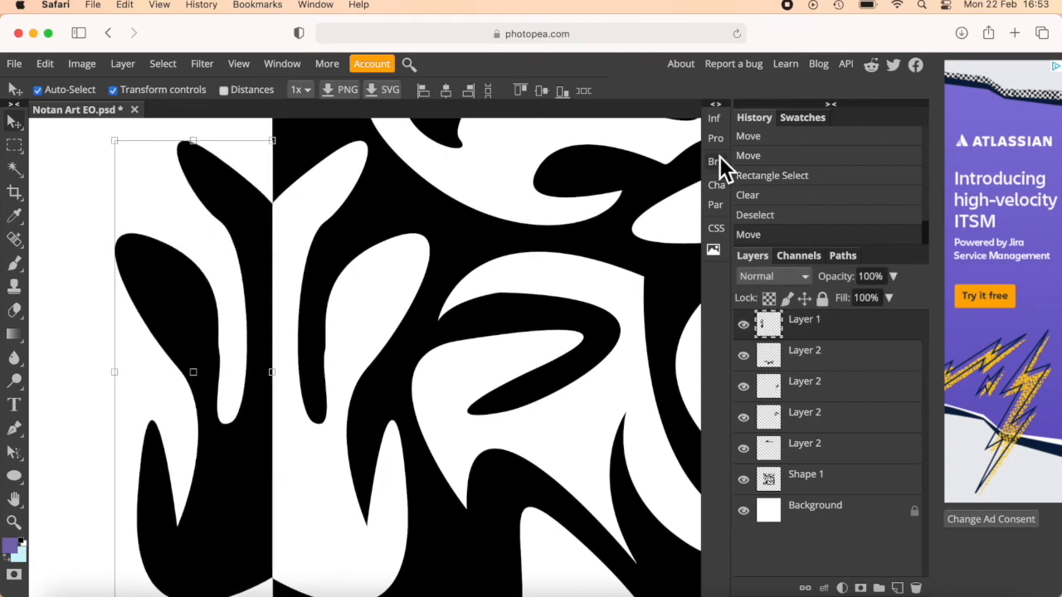
Nudge the mirrored piece below the square so it meets the bottom edge and lines up with its hole.
scroll(593, 247, down, 5)
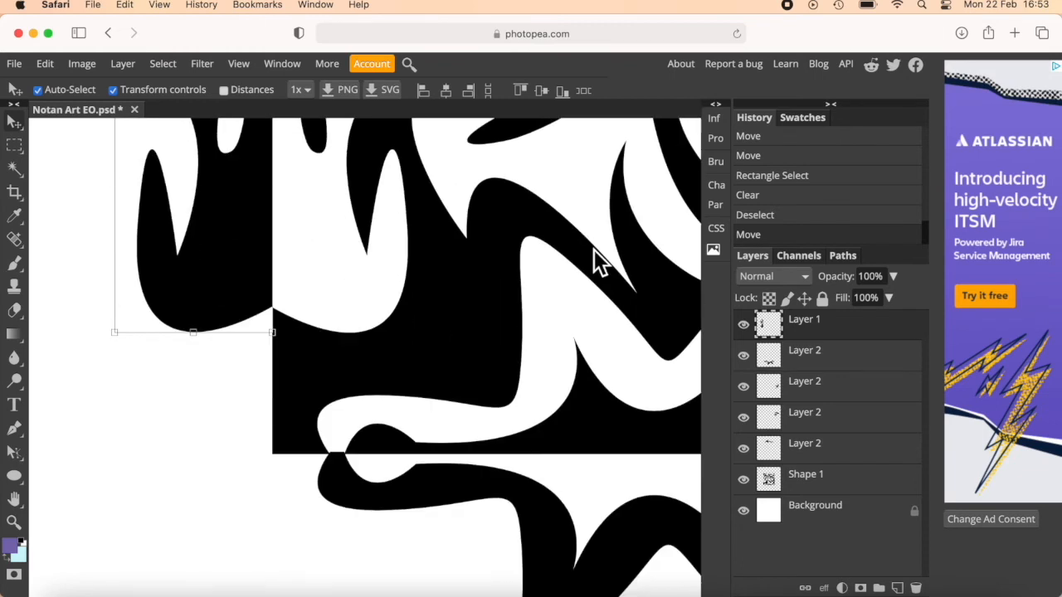
click(487, 464)
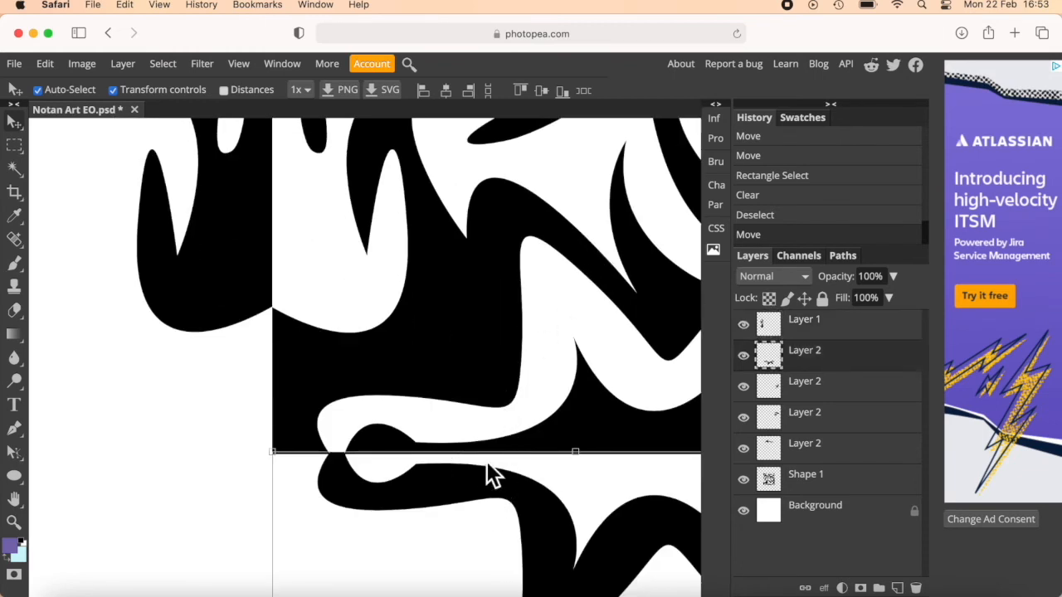
key(Up)
key(Up)
key(Up)
key(Up)
key(Up)
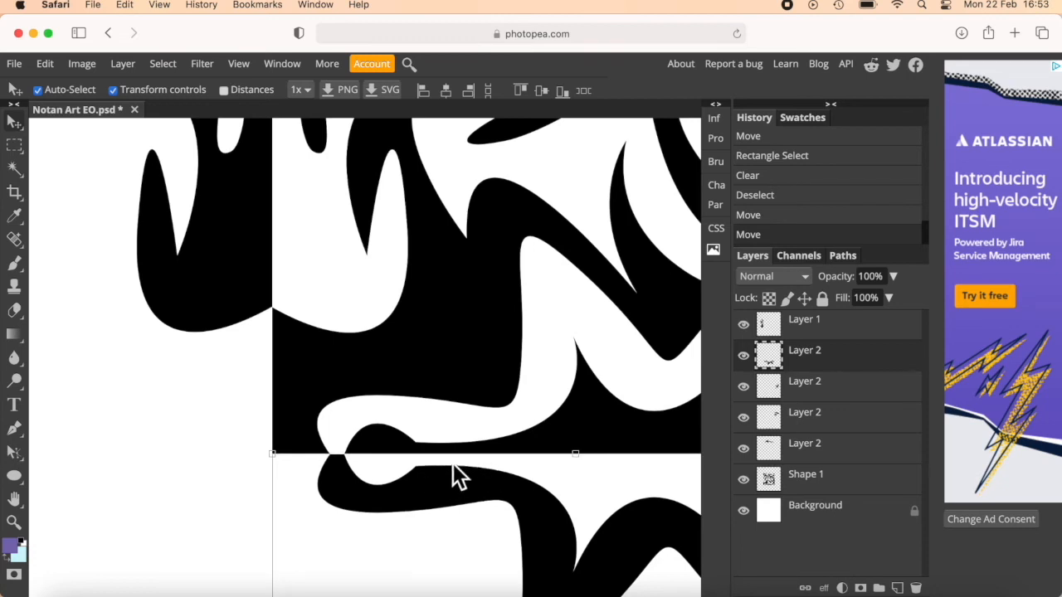
Realign the two mirrored pieces outside the square's right edge so they meet the edge and match their holes.
key(h)
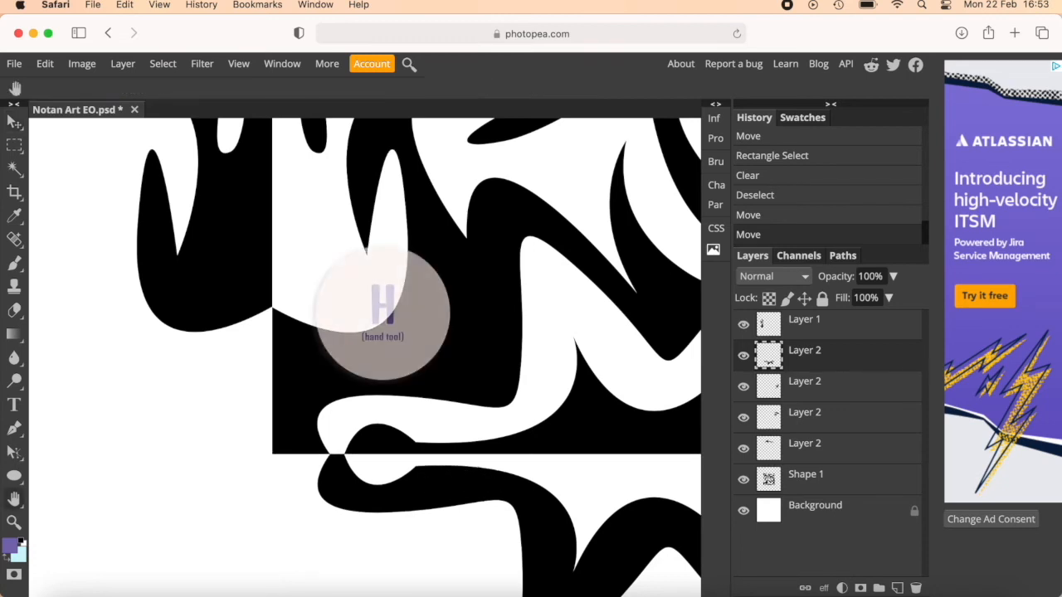
drag(391, 461, 83, 445)
drag(543, 291, 505, 560)
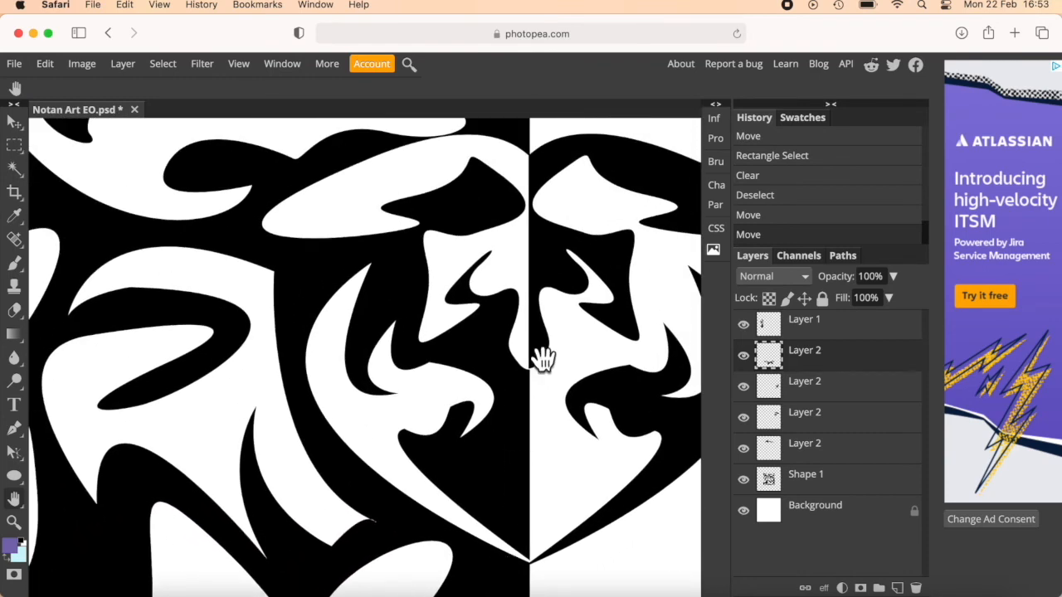
key(v)
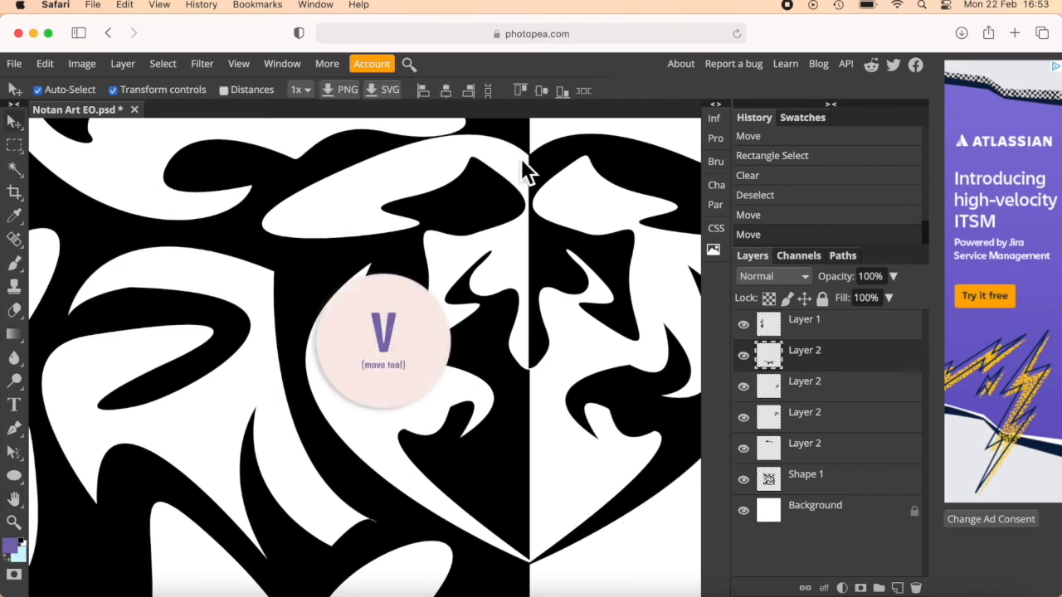
drag(548, 153, 549, 167)
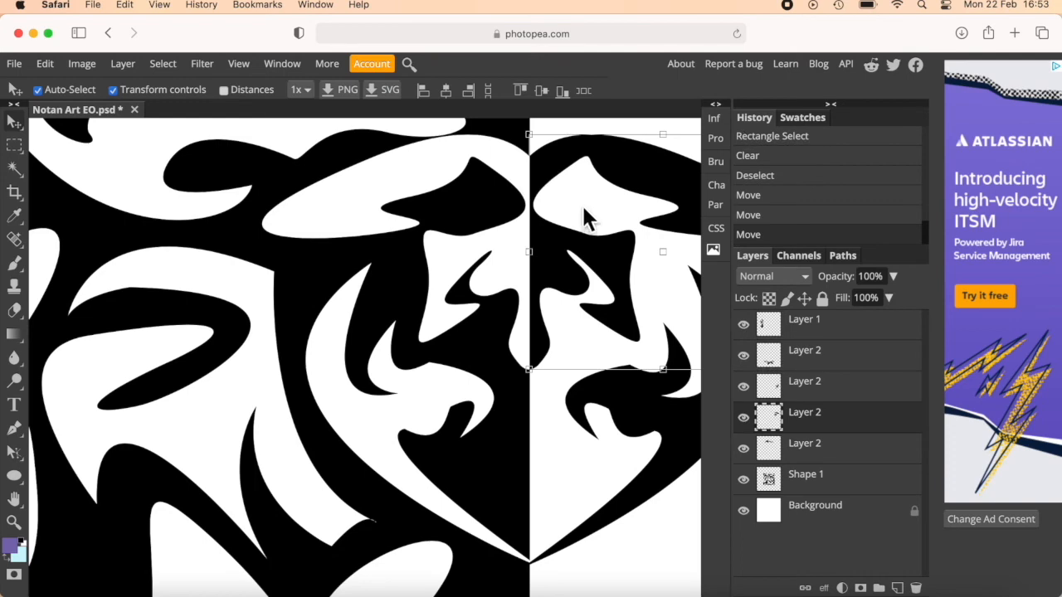
drag(550, 551, 549, 549)
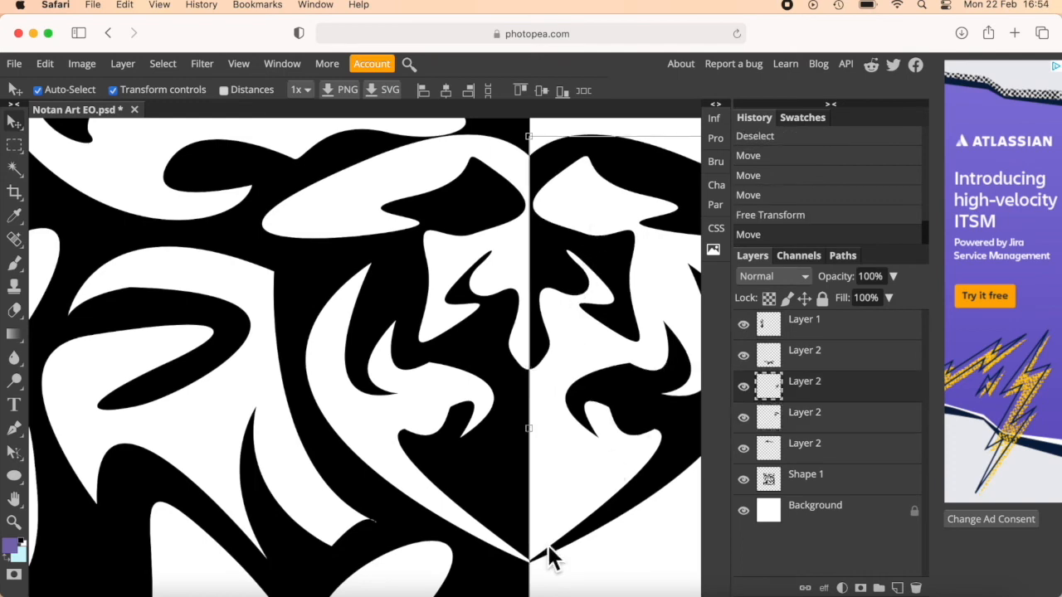
Realign the mirrored piece above the square with its hole, then deselect it with the whole artwork in view.
drag(283, 247, 423, 417)
drag(291, 156, 291, 160)
key(super+minus)
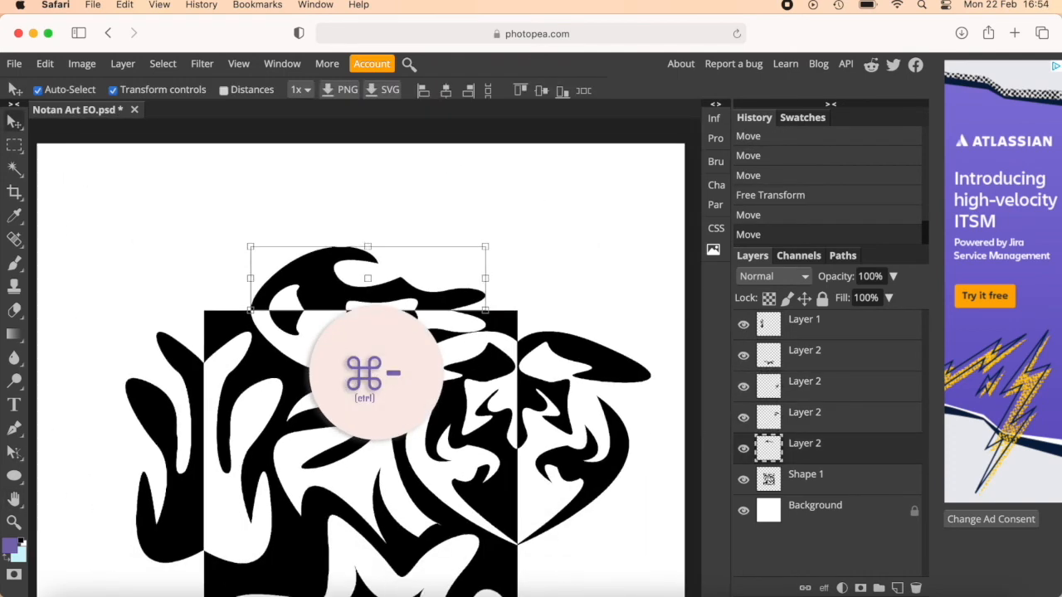
scroll(414, 297, down, 3)
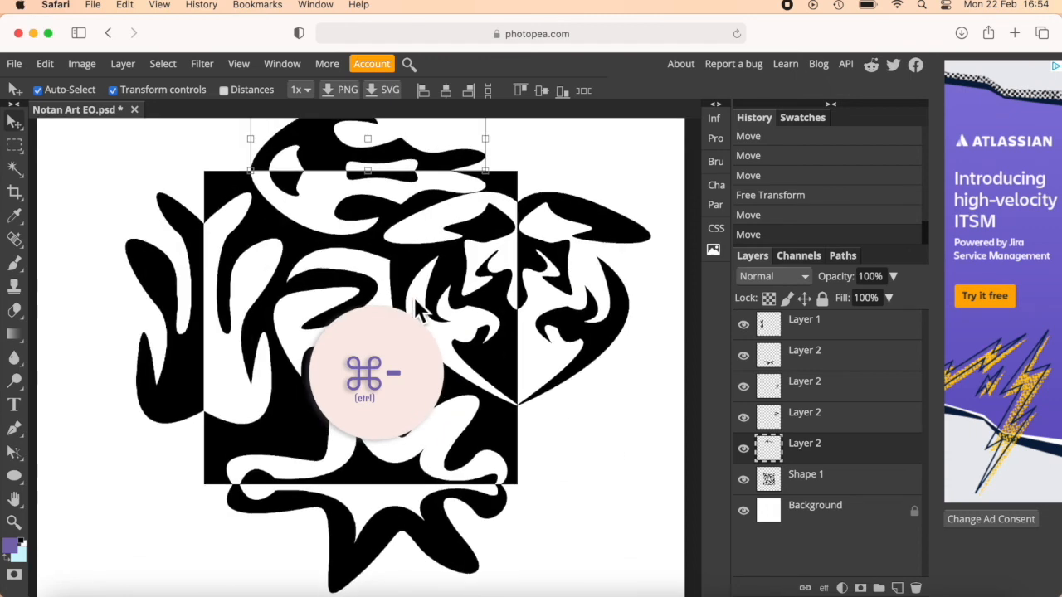
key(super+minus)
click(593, 269)
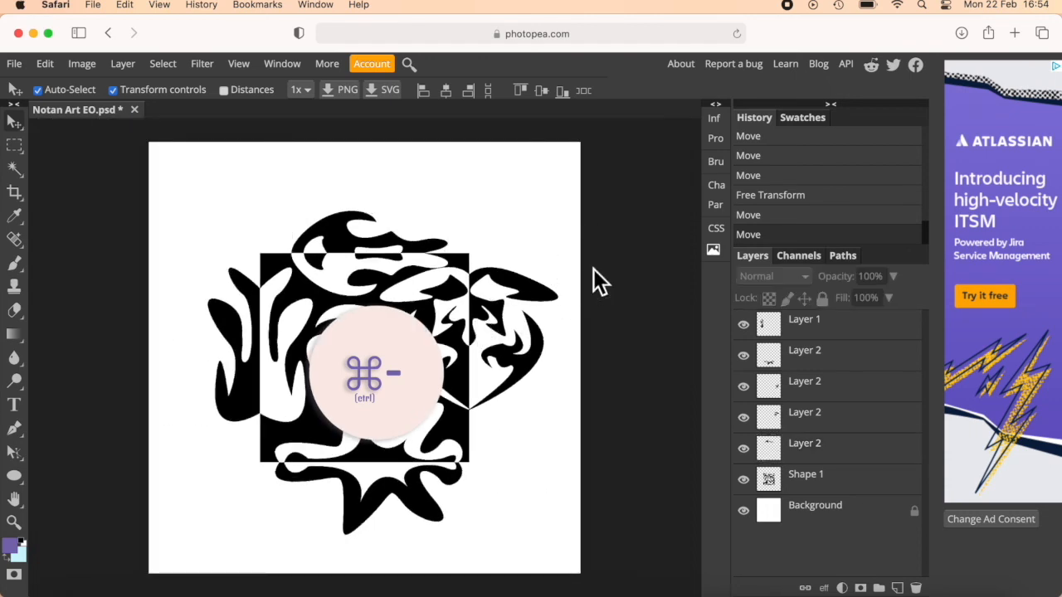
Save the artwork as a PSD and export it as a JPG at 3508 × 3508 px and 70% quality.
click(23, 68)
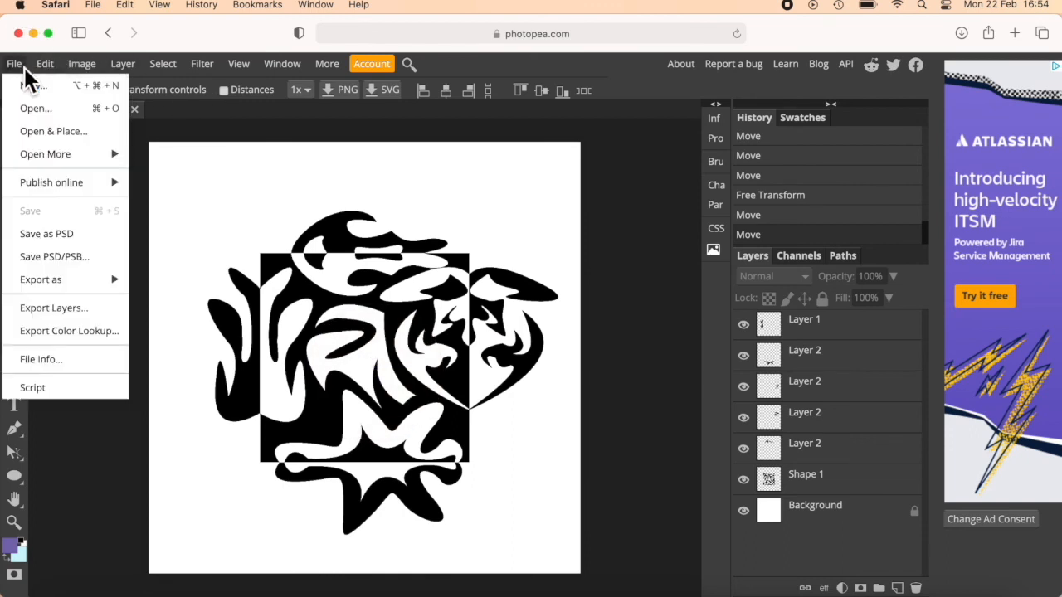
click(86, 236)
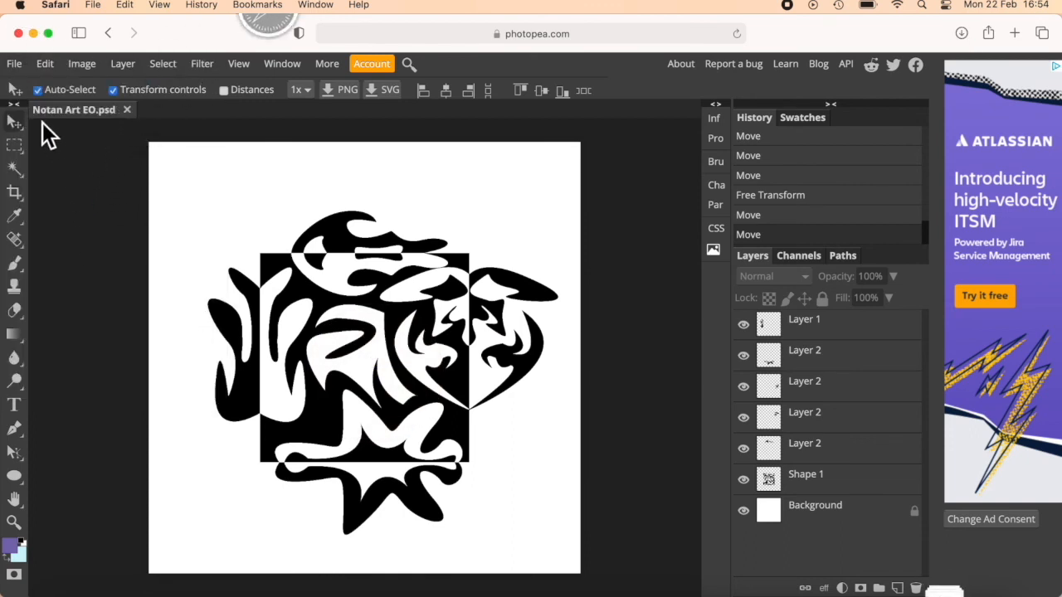
click(19, 66)
mouse_move(79, 282)
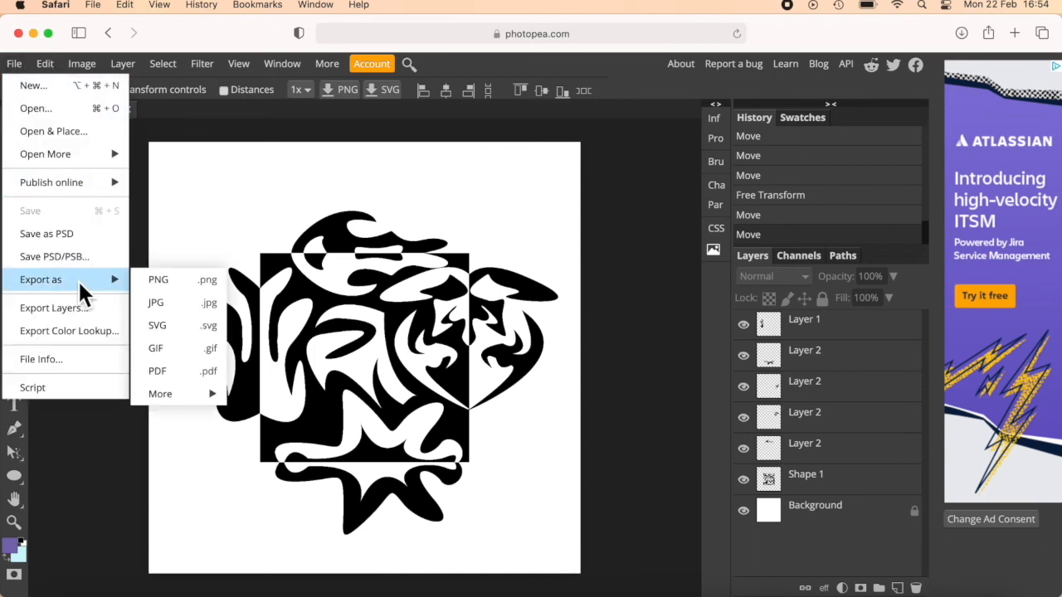
click(168, 307)
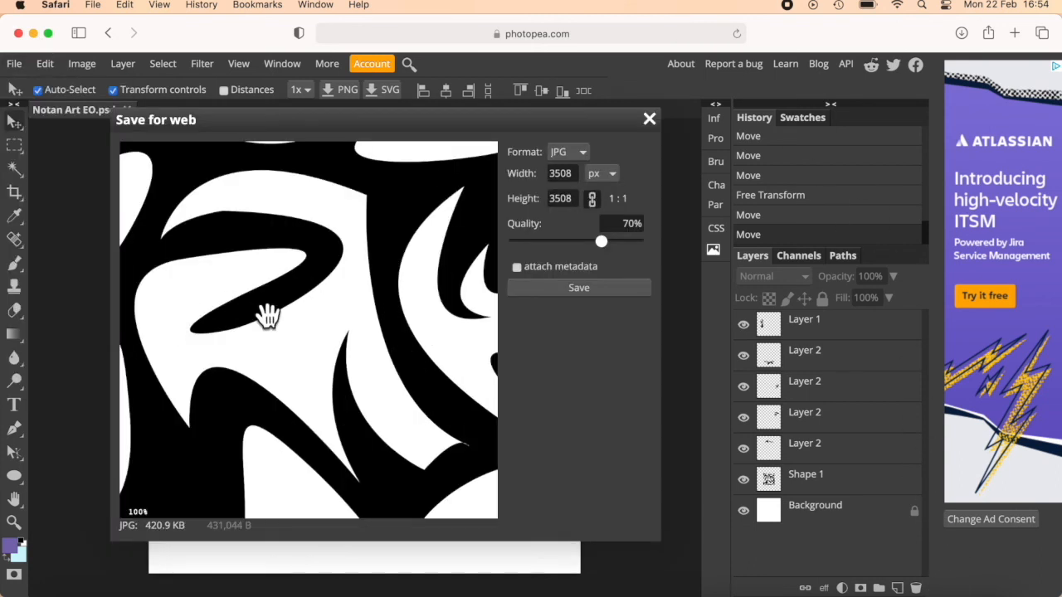
click(572, 288)
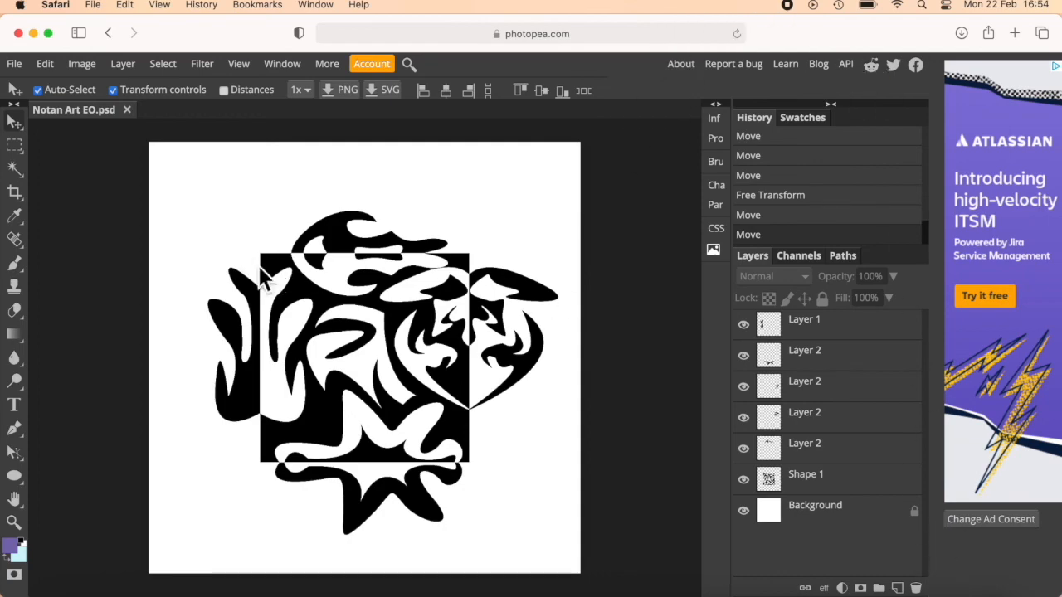